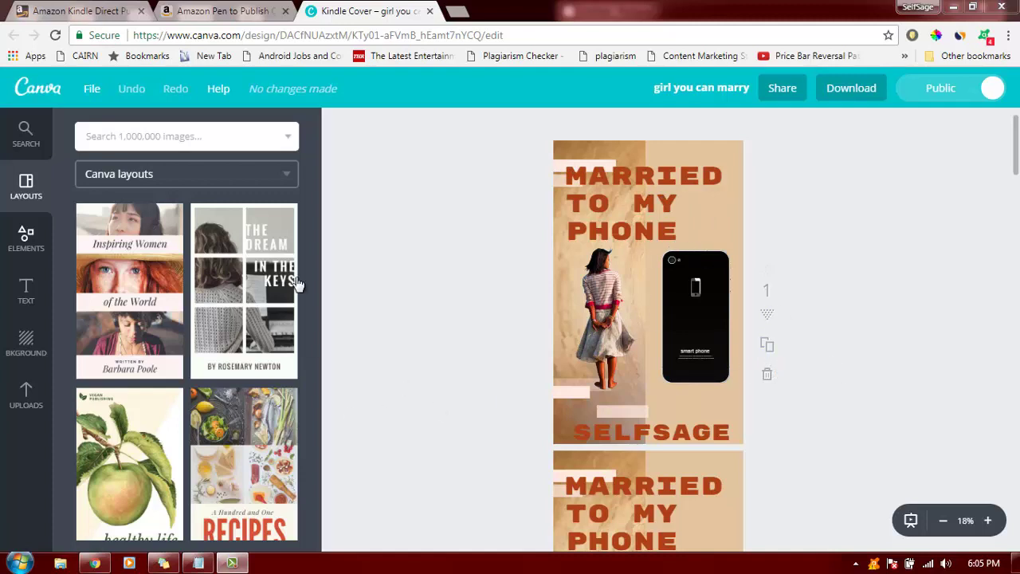
# Step: Make a copy of the first MARRIED TO MY PHONE cover page with Copy page
pyautogui.scroll(-6, 316, 231)
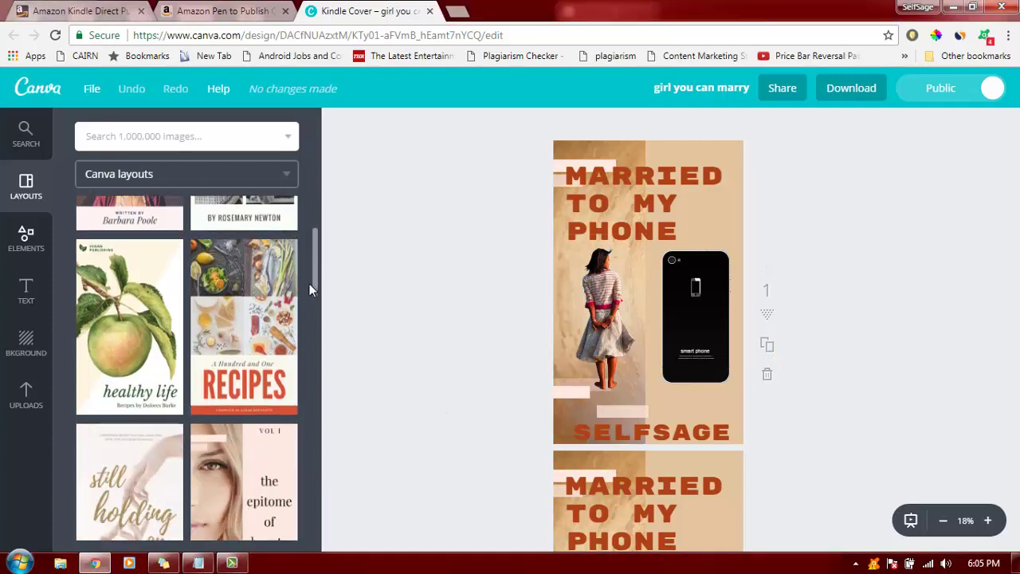
pyautogui.moveTo(305, 338); pyautogui.dragTo(299, 440)
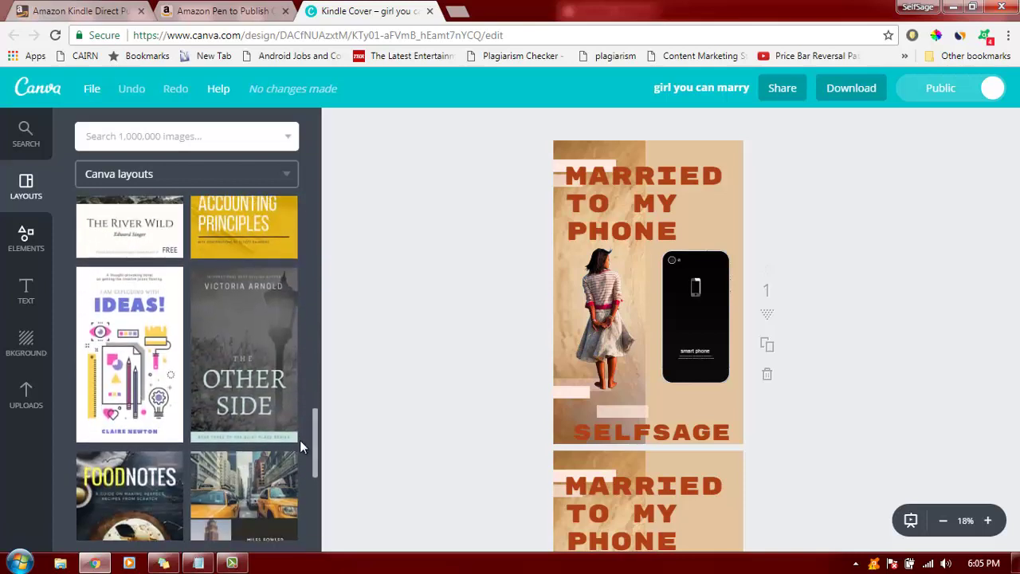
pyautogui.click(767, 346)
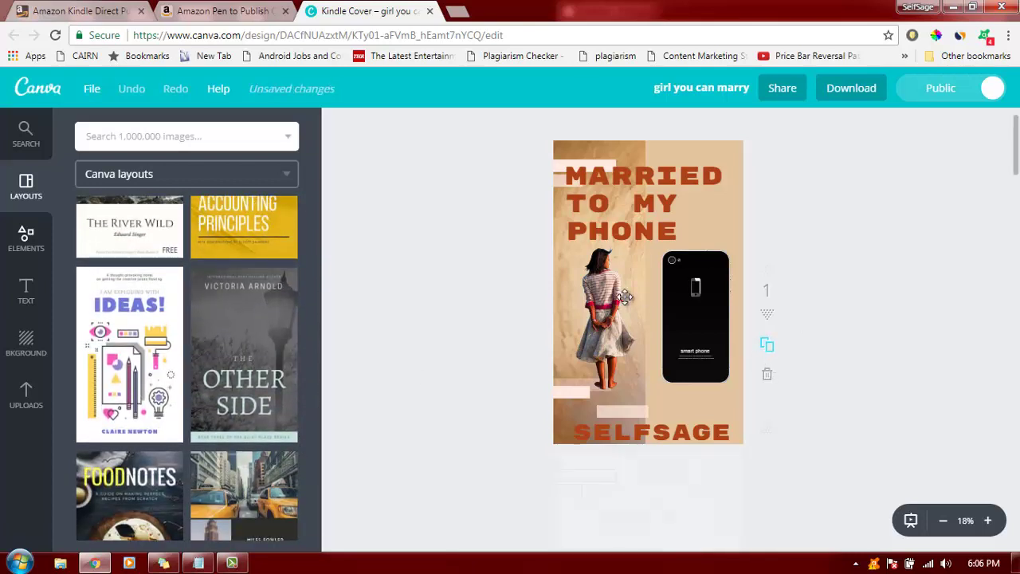
# Step: Replace the first page with the Ideas layout and delete its illustration
pyautogui.click(141, 368)
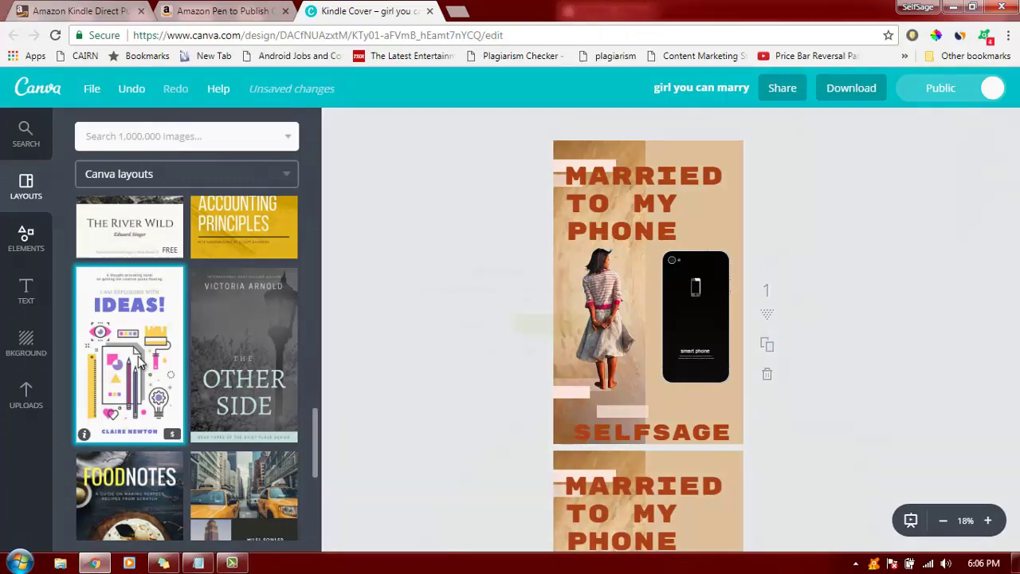
pyautogui.click(562, 335)
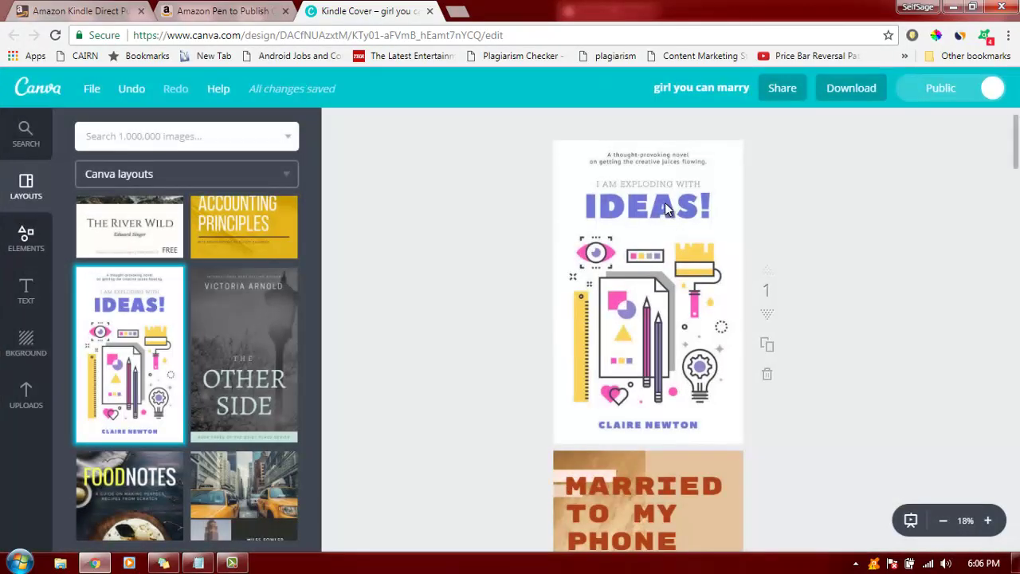
pyautogui.click(665, 203)
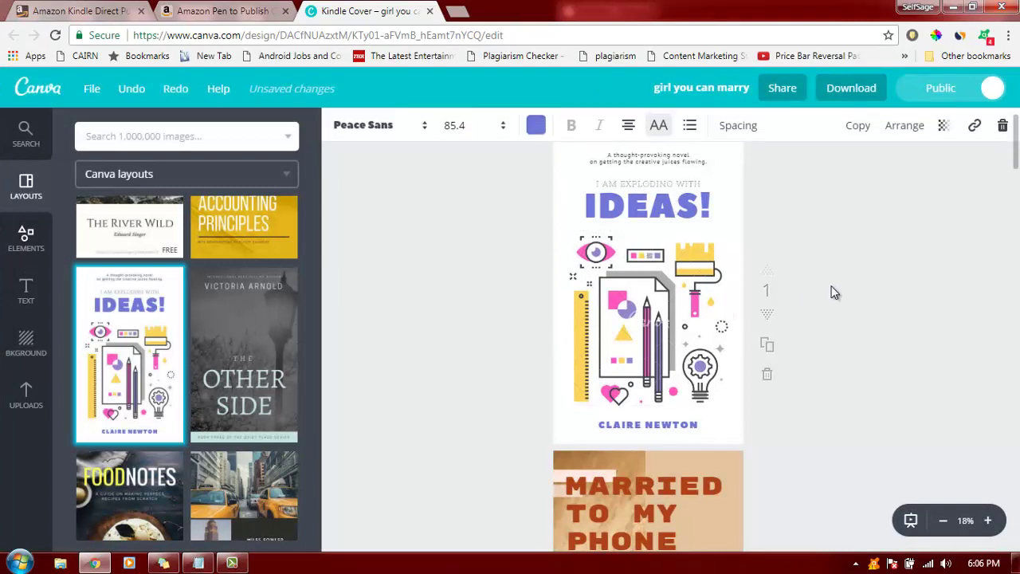
pyautogui.click(636, 323)
pyautogui.press('Delete')
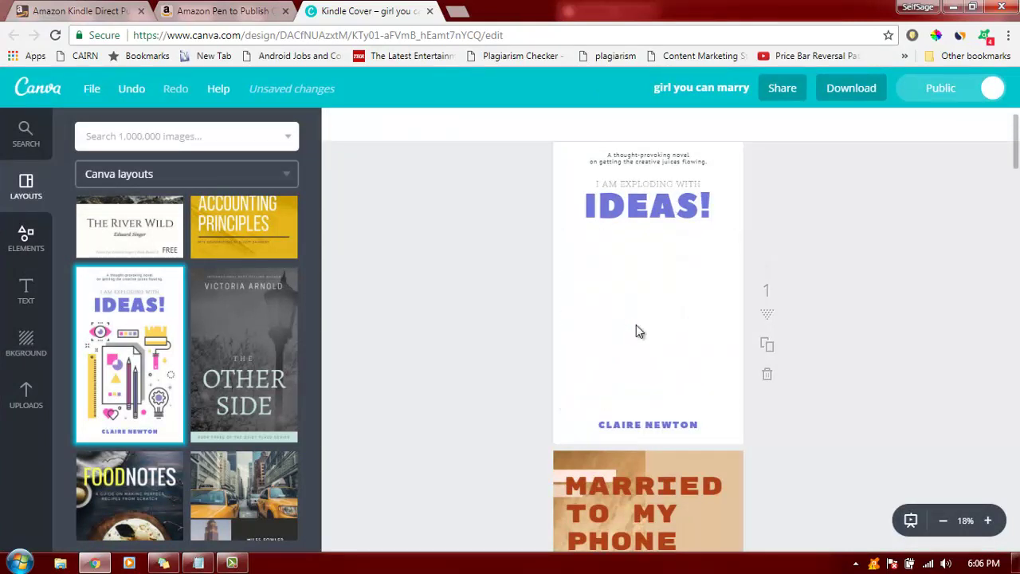
# Step: Change the CLAIRE NEWTON author line to AUTHOR NAME and select the 'I AM EXPLODING WITH' line
pyautogui.click(648, 423)
pyautogui.click(648, 425)
pyautogui.write('AUTHOR NAME')
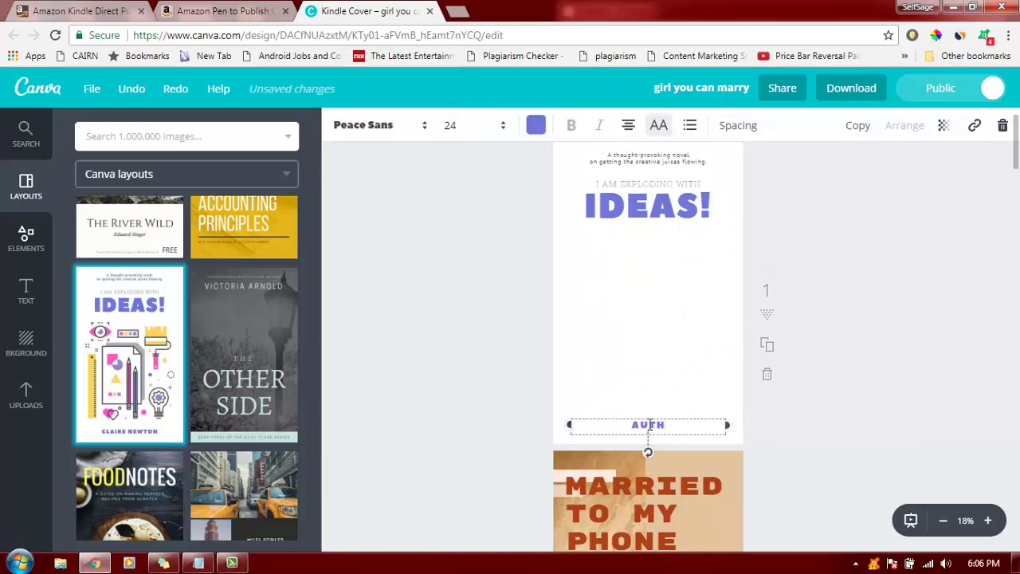
pyautogui.click(904, 307)
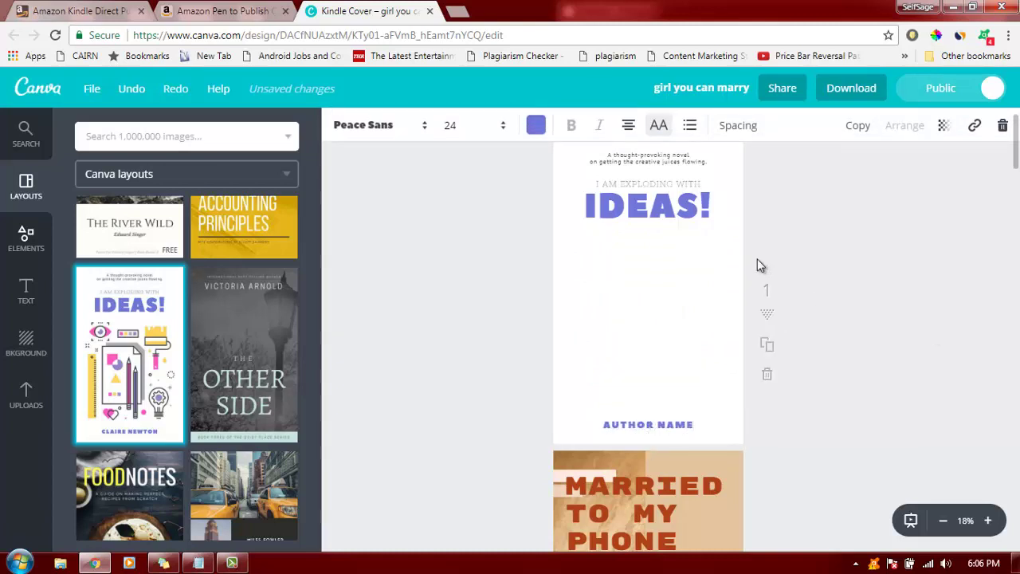
pyautogui.click(669, 180)
# Step: Delete the 'I AM EXPLODING WITH' line and retitle IDEAS! as 'MARRIED TO MY PHONE' at size 56
pyautogui.press('BackSpace')
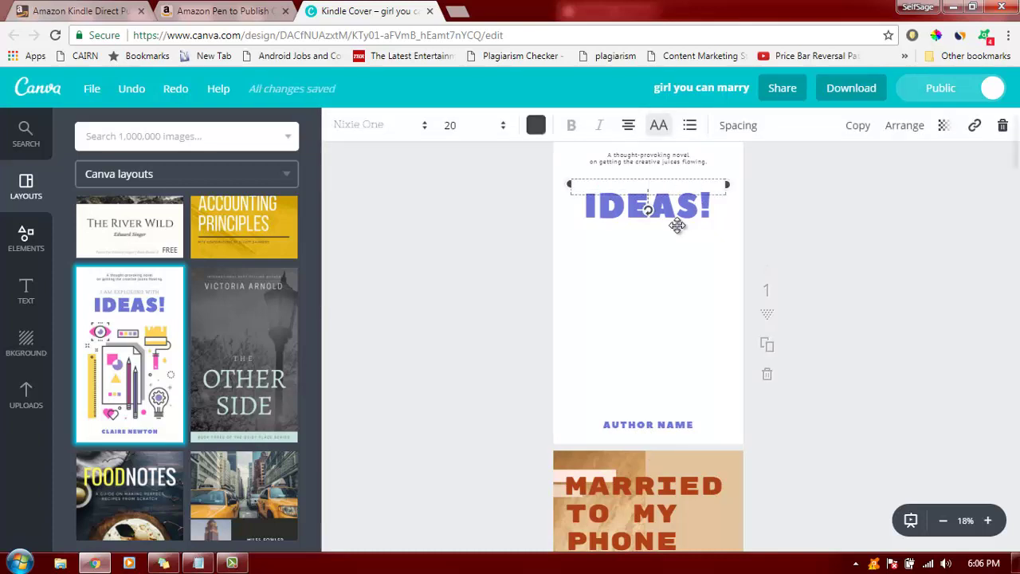
pyautogui.click(676, 221)
pyautogui.doubleClick(686, 207)
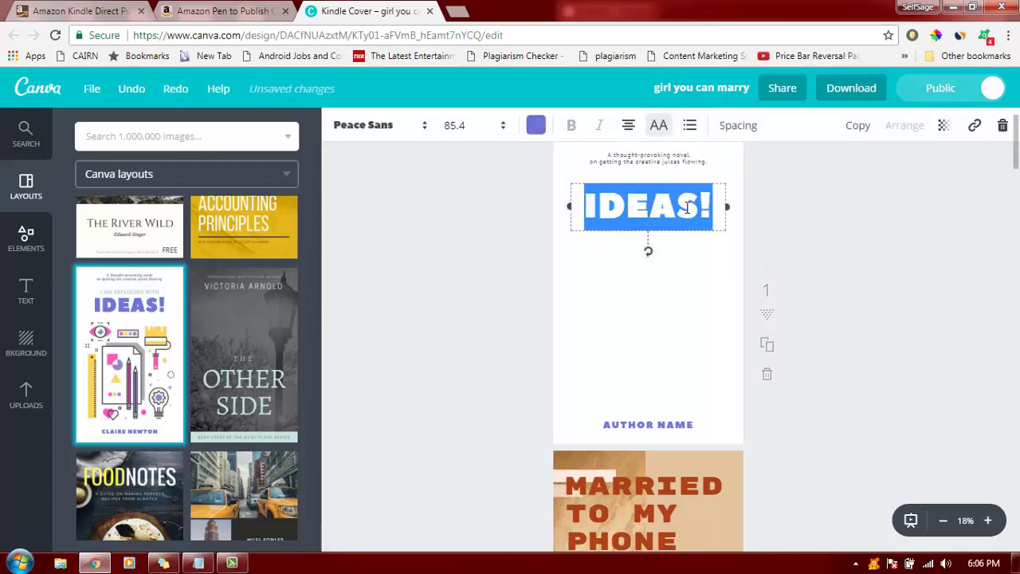
pyautogui.write('MARRIED')
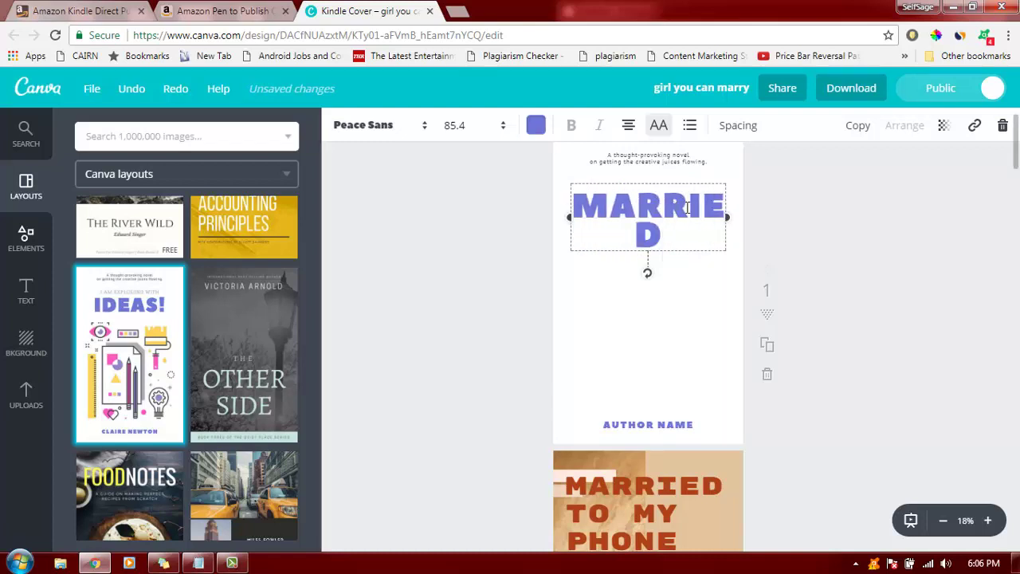
pyautogui.write(' TO MY PHONE')
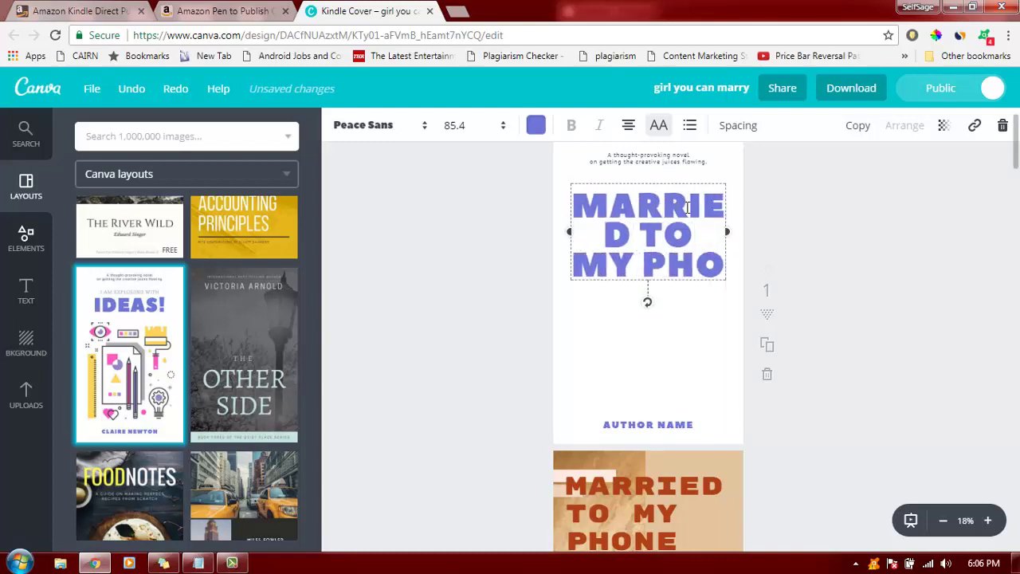
pyautogui.click(458, 126)
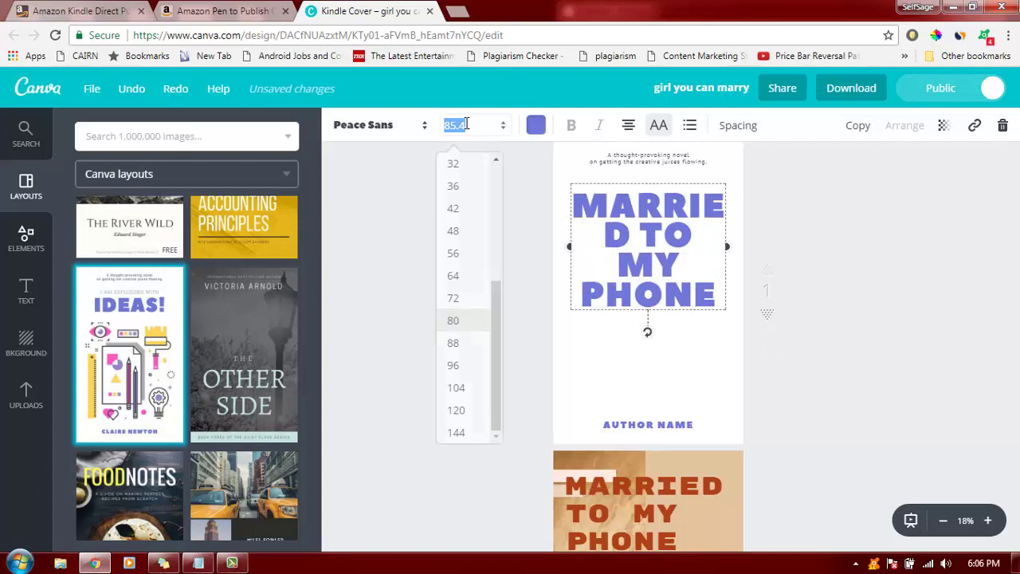
pyautogui.click(482, 255)
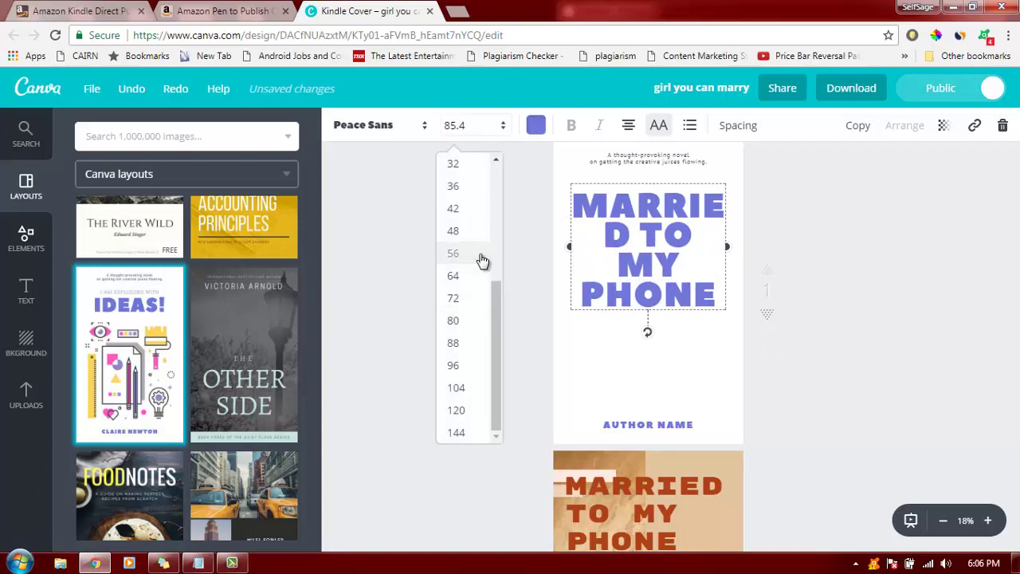
pyautogui.click(830, 268)
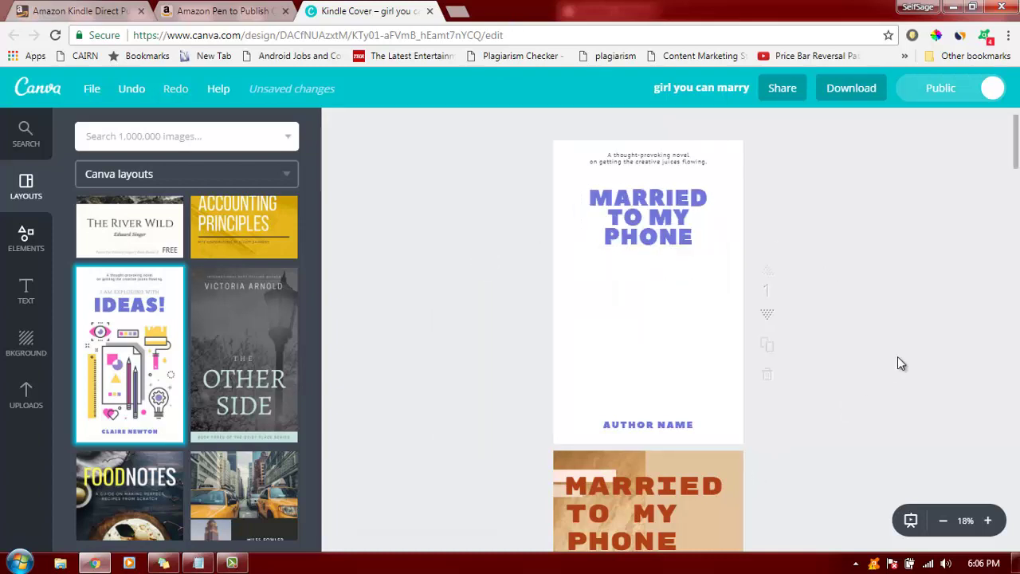
pyautogui.moveTo(1017, 177)
pyautogui.mouseDown()
pyautogui.moveTo(1018, 209)
pyautogui.moveTo(1017, 194)
pyautogui.mouseUp()
# Step: Move the black phone image from page 2 up onto the first cover
pyautogui.click(687, 405)
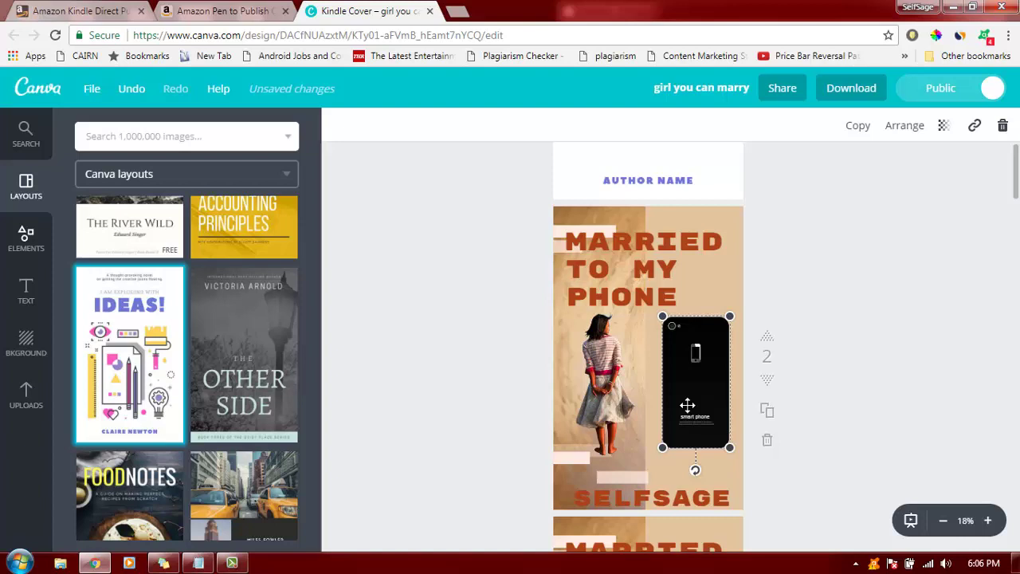
pyautogui.moveTo(687, 321); pyautogui.dragTo(685, 132)
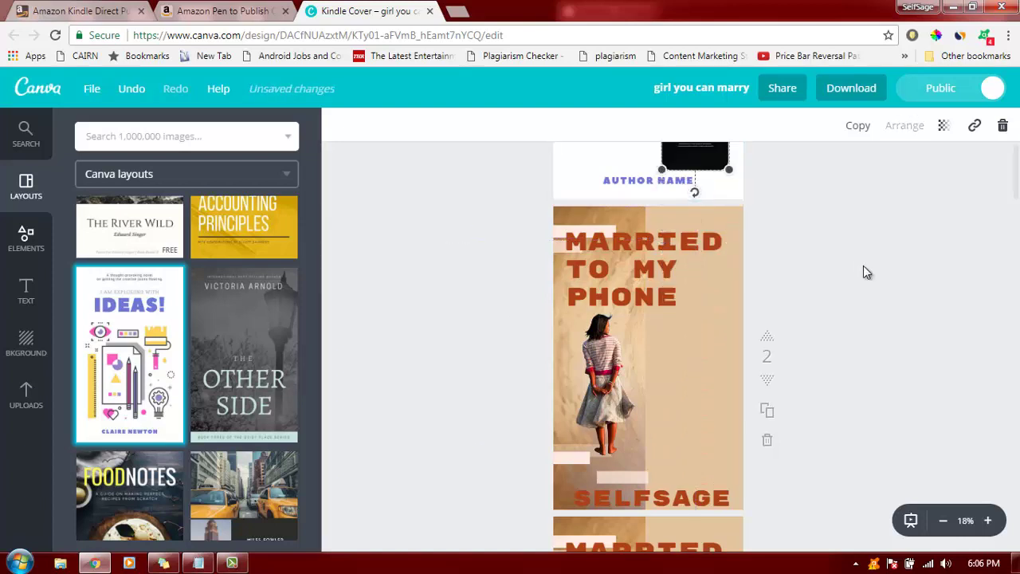
pyautogui.scroll(3, 1016, 130)
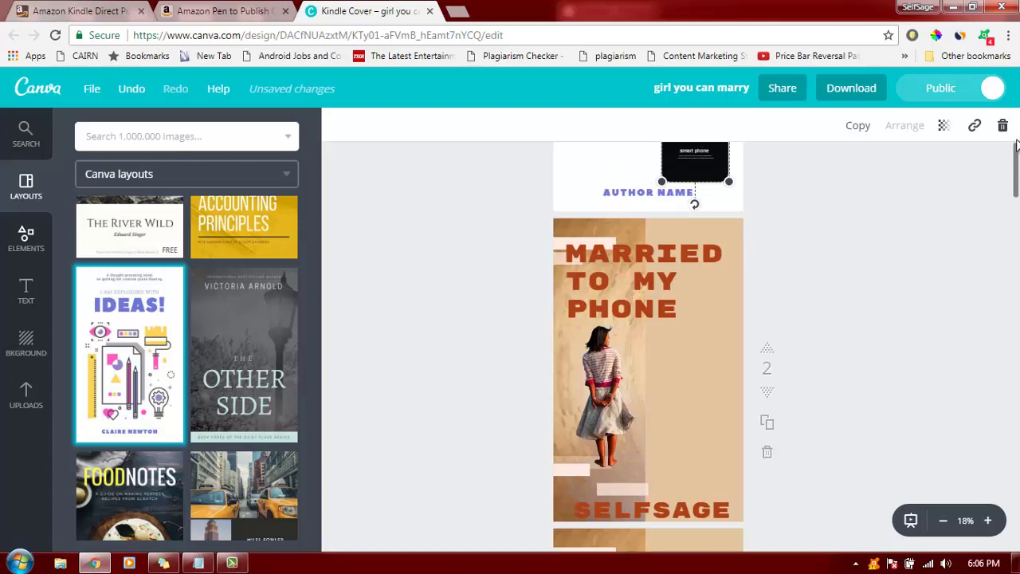
pyautogui.moveTo(685, 383); pyautogui.dragTo(685, 360)
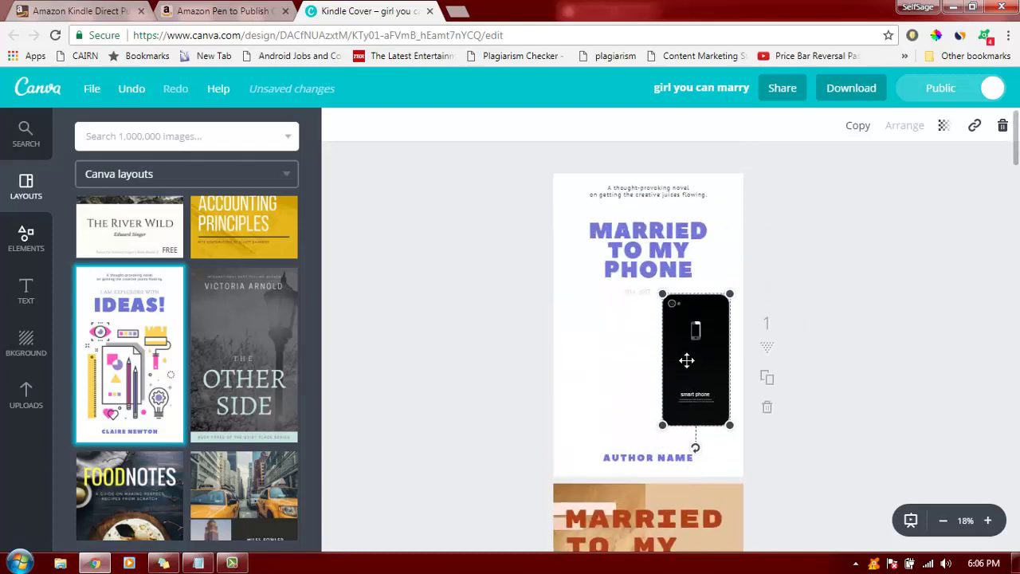
pyautogui.moveTo(1013, 156)
pyautogui.mouseDown()
pyautogui.moveTo(1016, 188)
pyautogui.moveTo(1016, 175)
pyautogui.mouseUp()
pyautogui.scroll(-1, 678, 251)
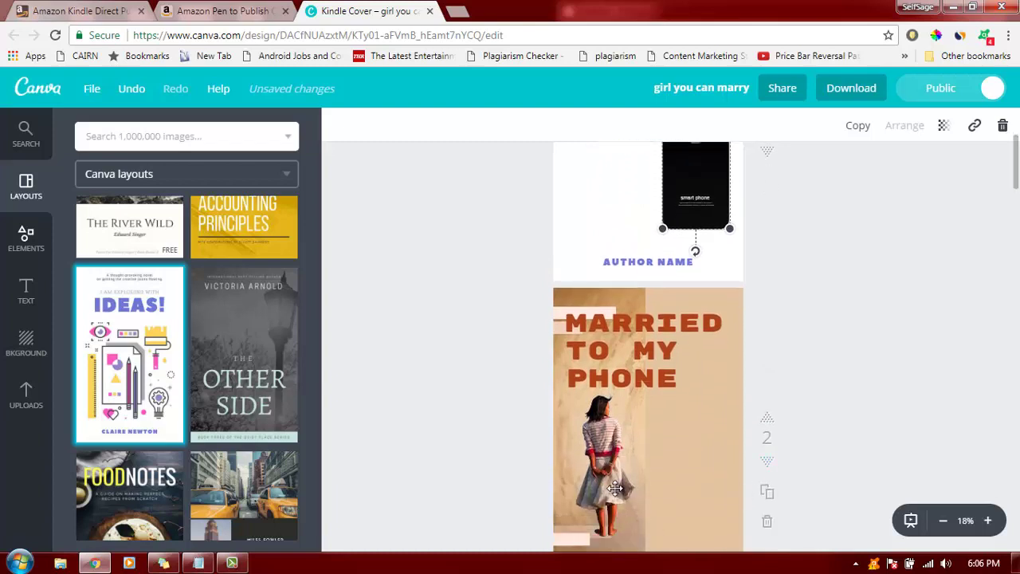
# Step: Paste the standing girl image onto the first cover and position it
pyautogui.click(612, 229)
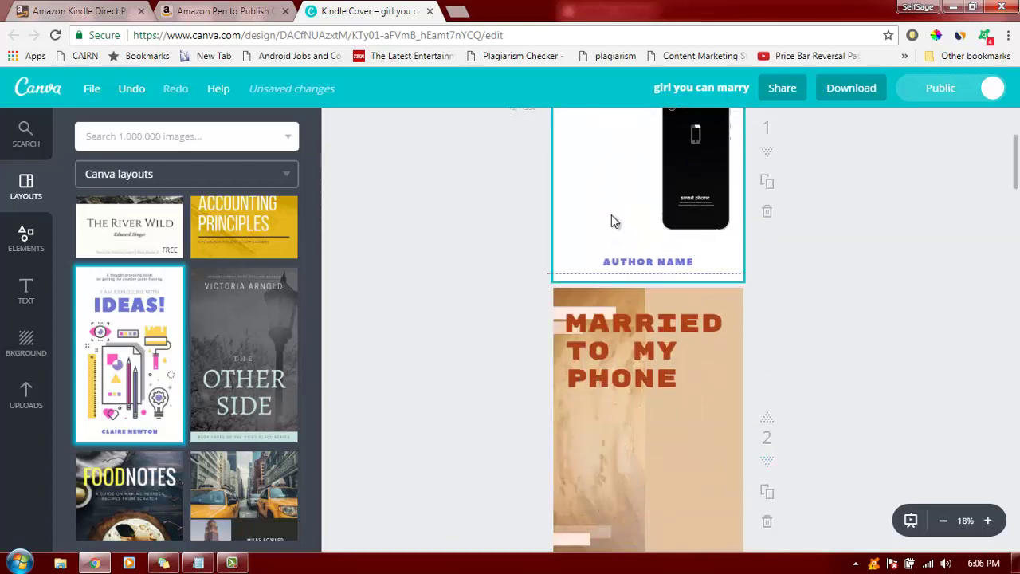
pyautogui.hotkey('ctrl', 'v')
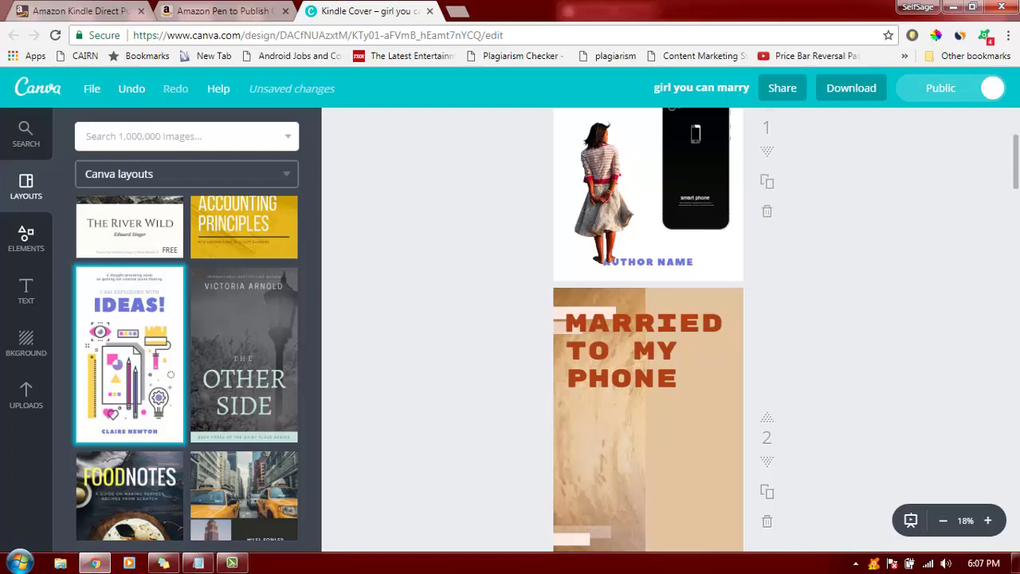
pyautogui.moveTo(1016, 169); pyautogui.dragTo(1016, 161)
pyautogui.scroll(2, 961, 211)
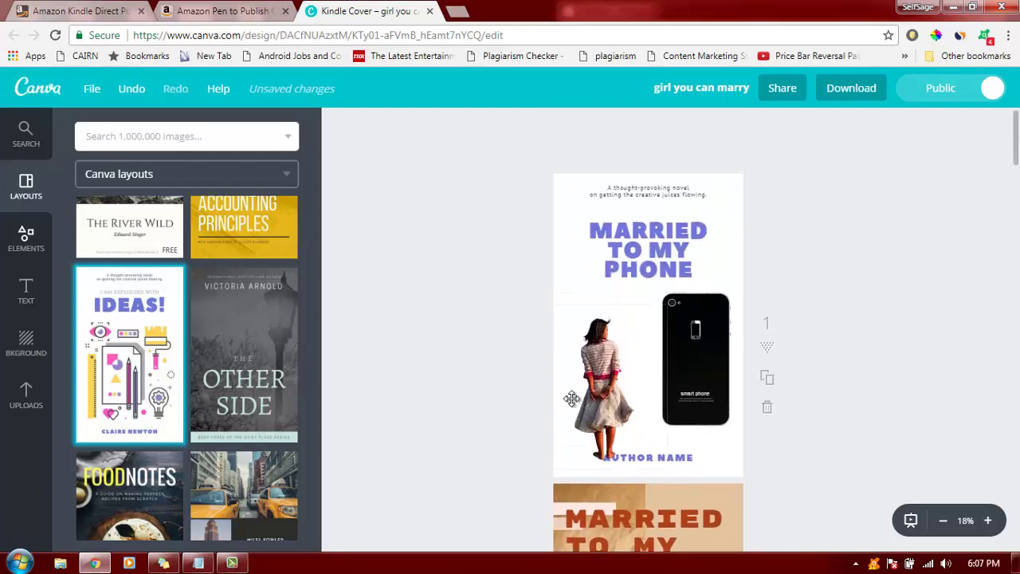
pyautogui.moveTo(595, 398); pyautogui.dragTo(604, 356)
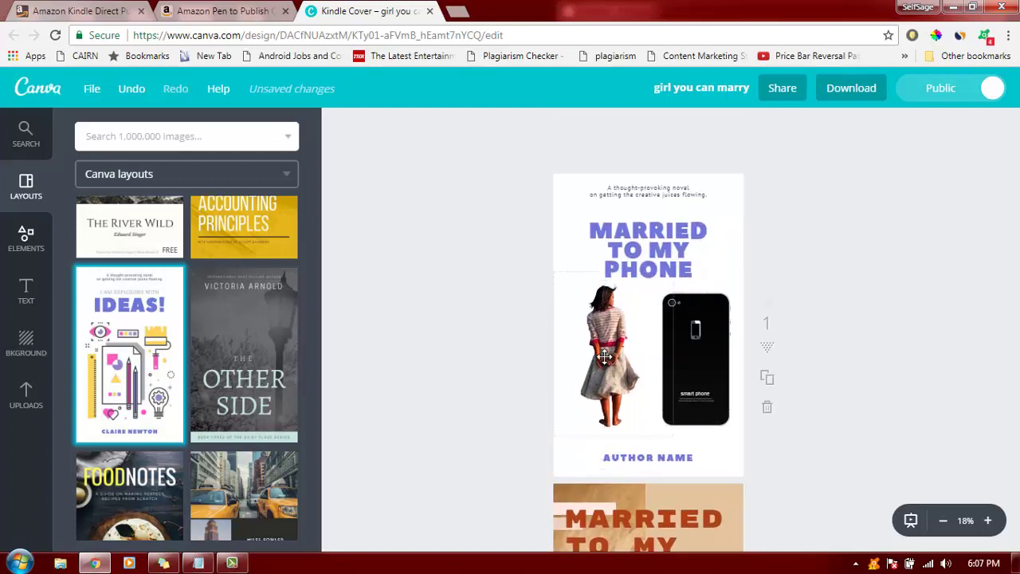
# Step: Erase the tagline text above the title and discard its empty text box
pyautogui.doubleClick(647, 193)
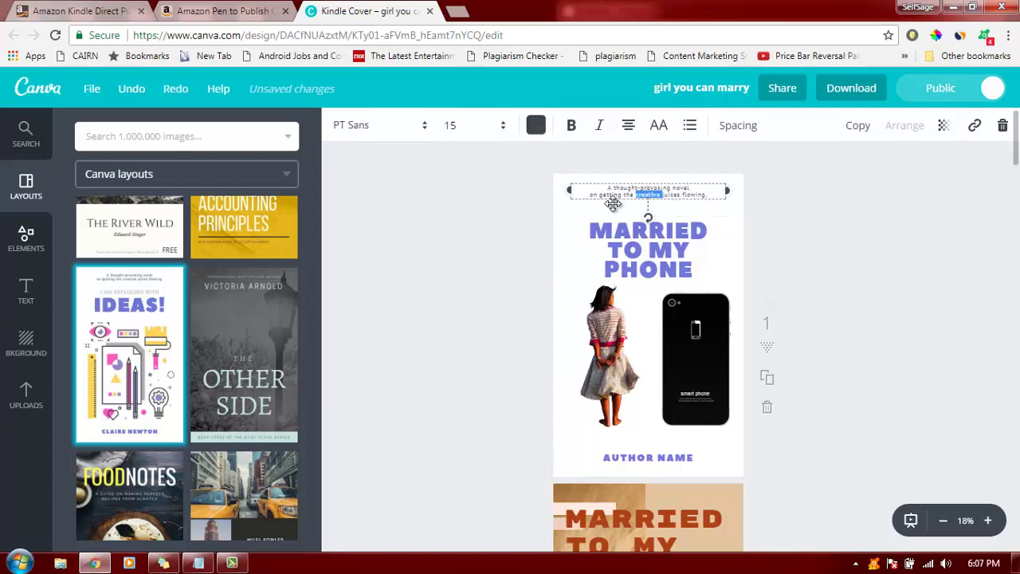
pyautogui.click(663, 194)
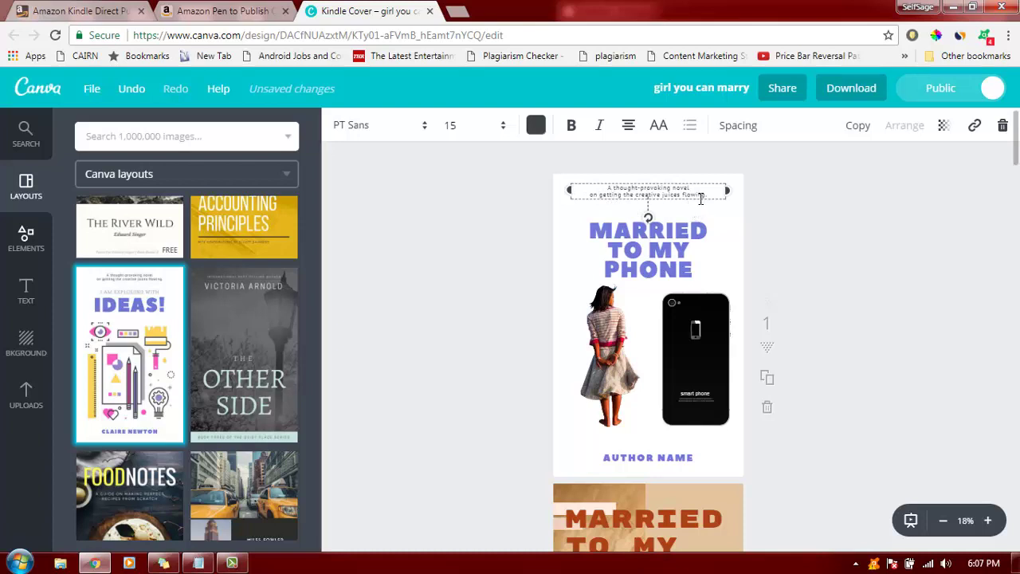
pyautogui.tripleClick(707, 193)
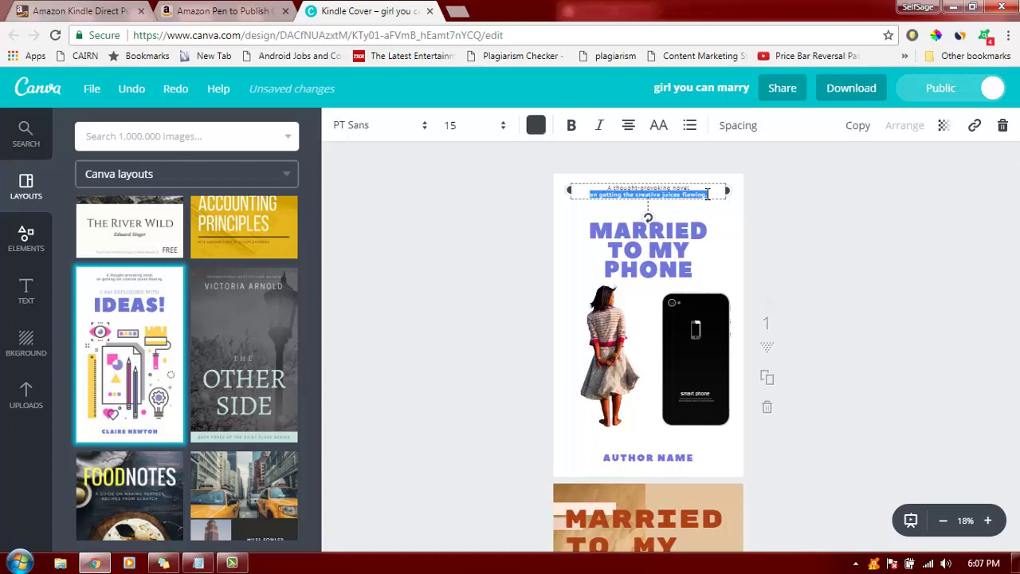
pyautogui.press('BackSpace')
pyautogui.press('BackSpace')
pyautogui.press('BackSpace')
pyautogui.press('BackSpace')
pyautogui.press('BackSpace')
pyautogui.press('BackSpace')
pyautogui.press('BackSpace')
pyautogui.press('BackSpace')
pyautogui.press('BackSpace')
pyautogui.press('BackSpace')
pyautogui.press('BackSpace')
pyautogui.press('BackSpace')
pyautogui.press('BackSpace')
pyautogui.press('BackSpace')
pyautogui.press('BackSpace')
pyautogui.press('BackSpace')
pyautogui.press('BackSpace')
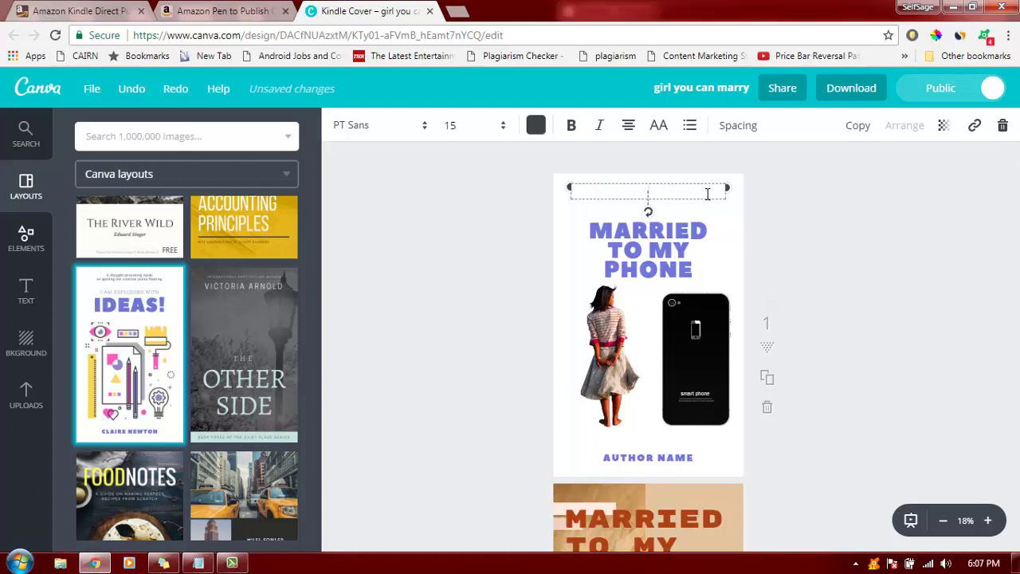
pyautogui.click(831, 230)
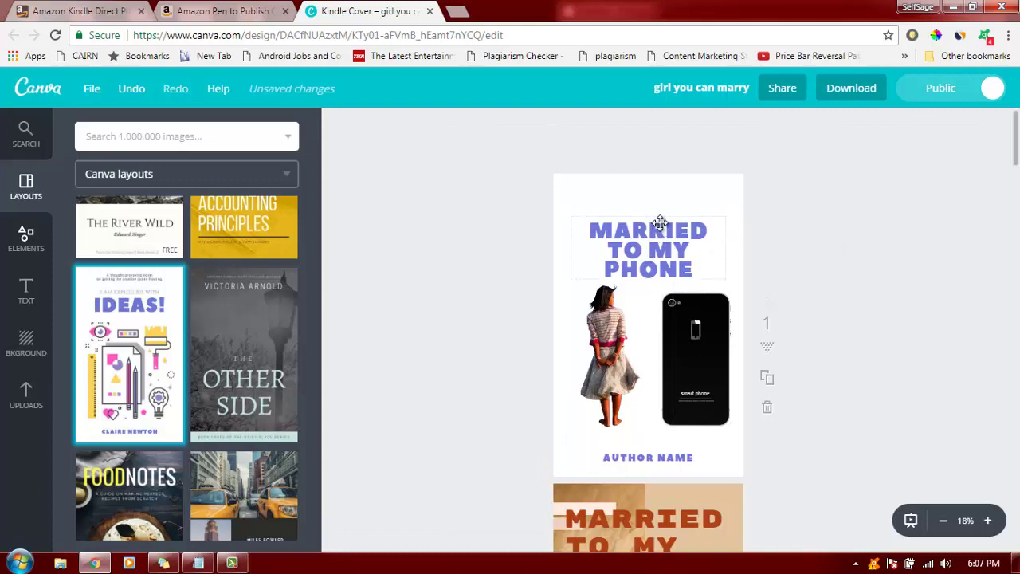
# Step: Raise the title, set the cover background to light grey, and nudge the phone image
pyautogui.moveTo(662, 230); pyautogui.dragTo(661, 199)
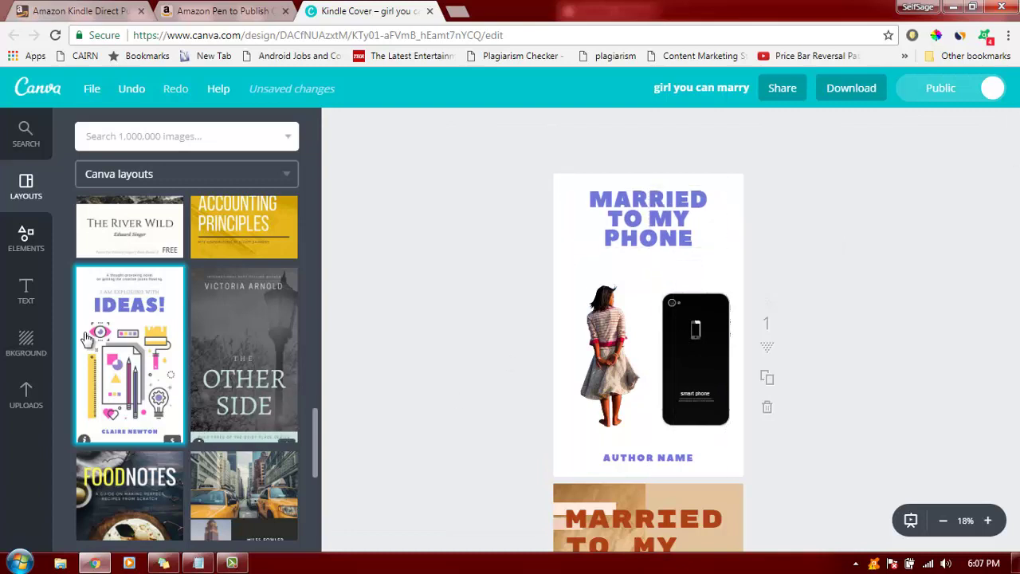
pyautogui.click(39, 341)
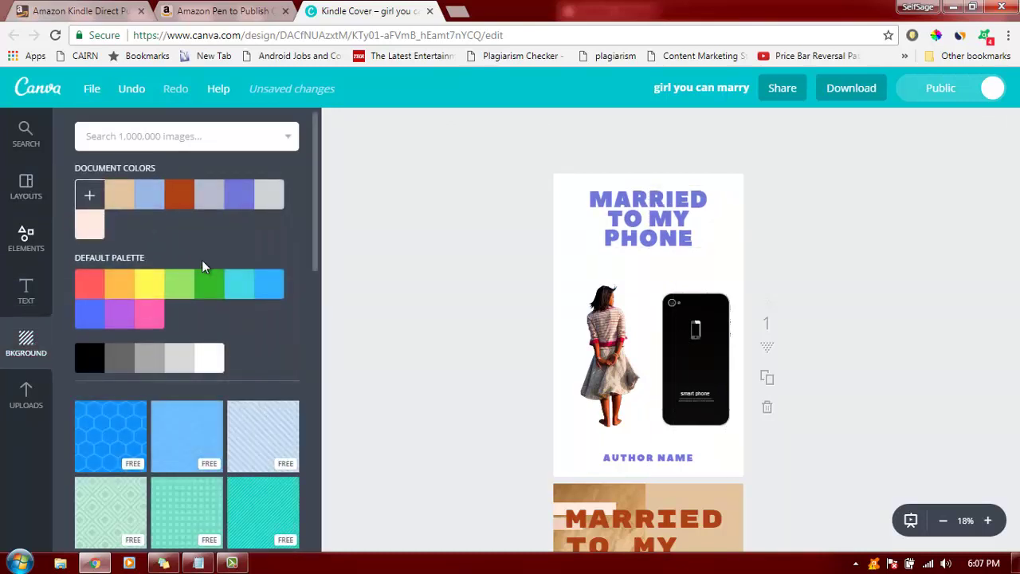
pyautogui.click(127, 369)
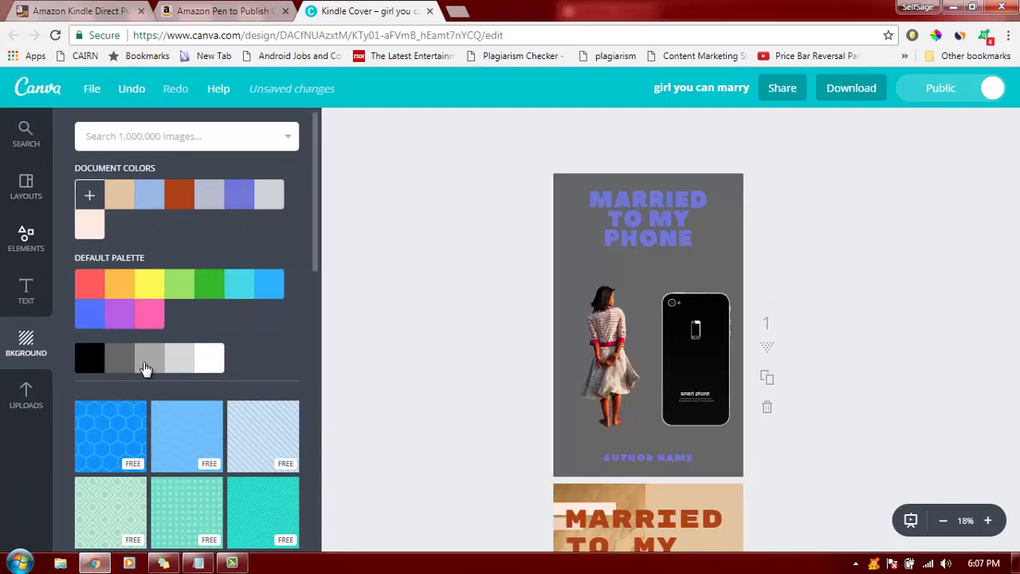
pyautogui.click(146, 368)
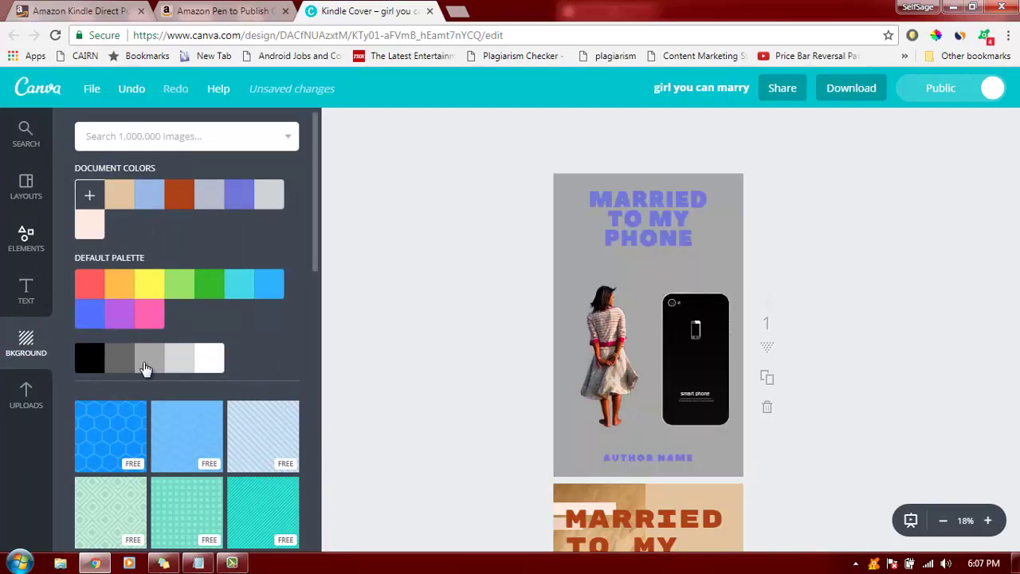
pyautogui.click(191, 362)
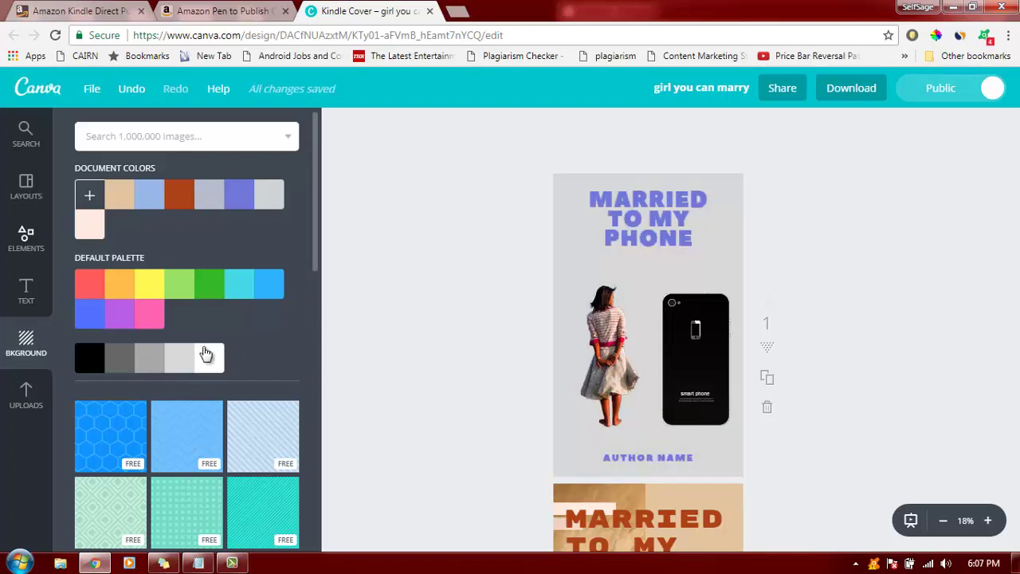
pyautogui.moveTo(715, 364)
pyautogui.mouseDown()
pyautogui.moveTo(716, 345)
pyautogui.moveTo(717, 364)
pyautogui.mouseUp()
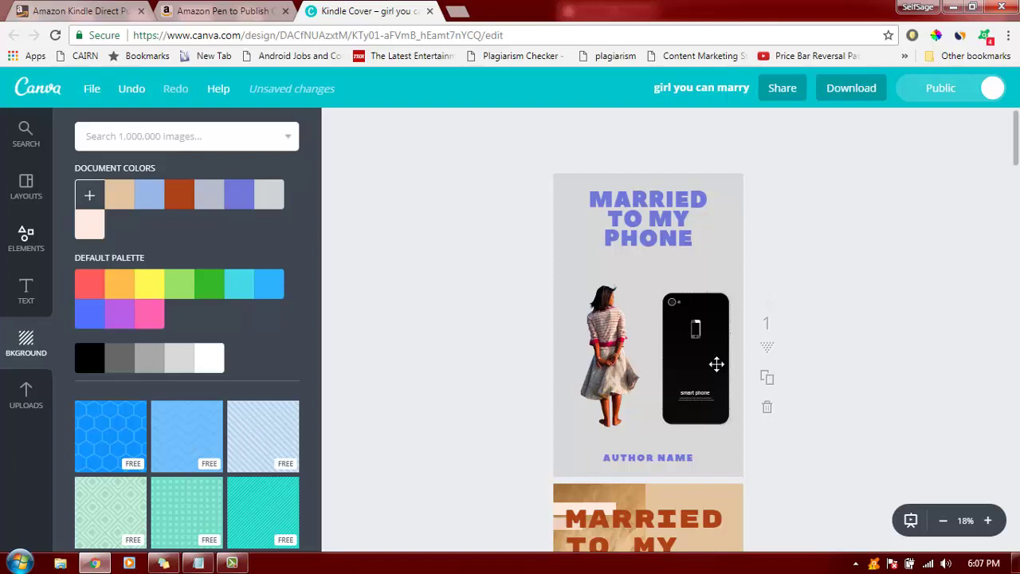
# Step: Show the Layouts list in the side panel and scroll through the templates
pyautogui.click(29, 246)
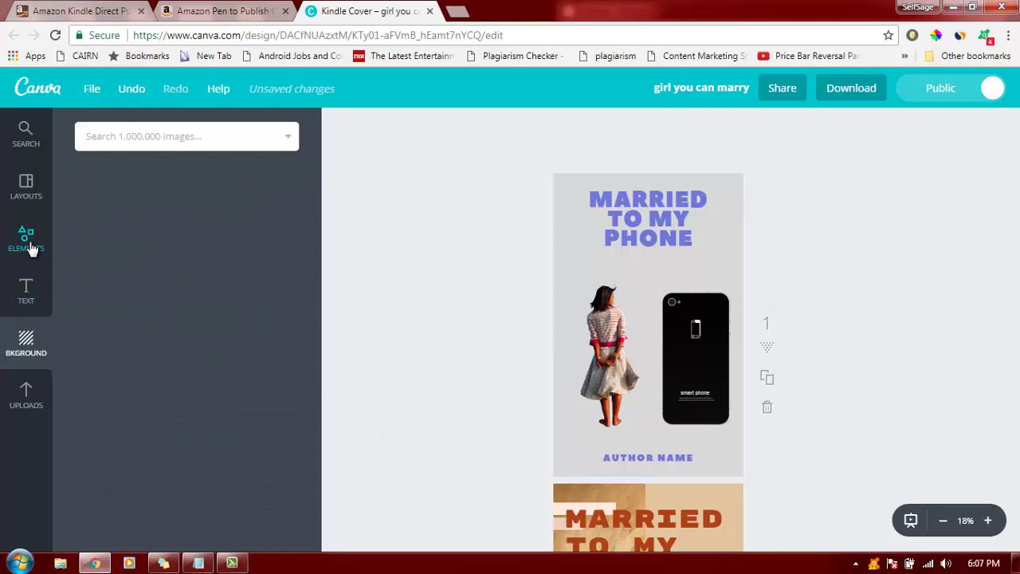
pyautogui.click(26, 186)
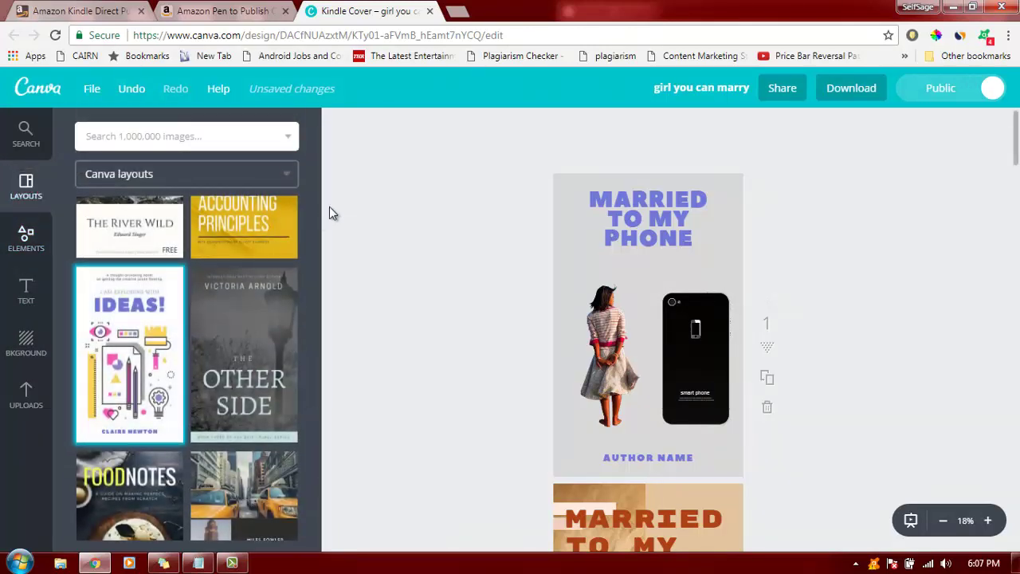
pyautogui.moveTo(316, 426); pyautogui.dragTo(310, 506)
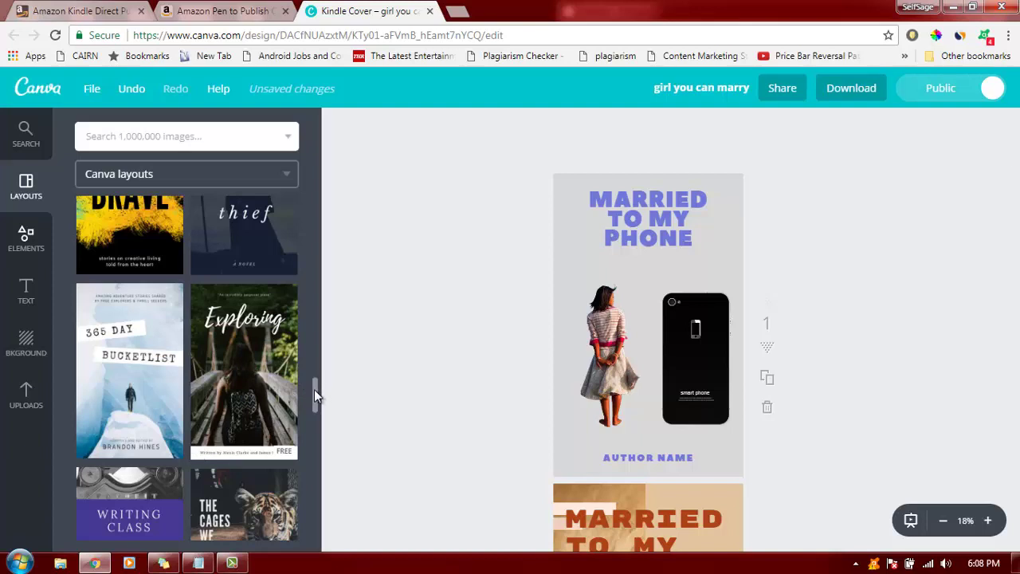
pyautogui.moveTo(314, 389)
pyautogui.mouseDown()
pyautogui.moveTo(313, 428)
pyautogui.moveTo(313, 373)
pyautogui.mouseUp()
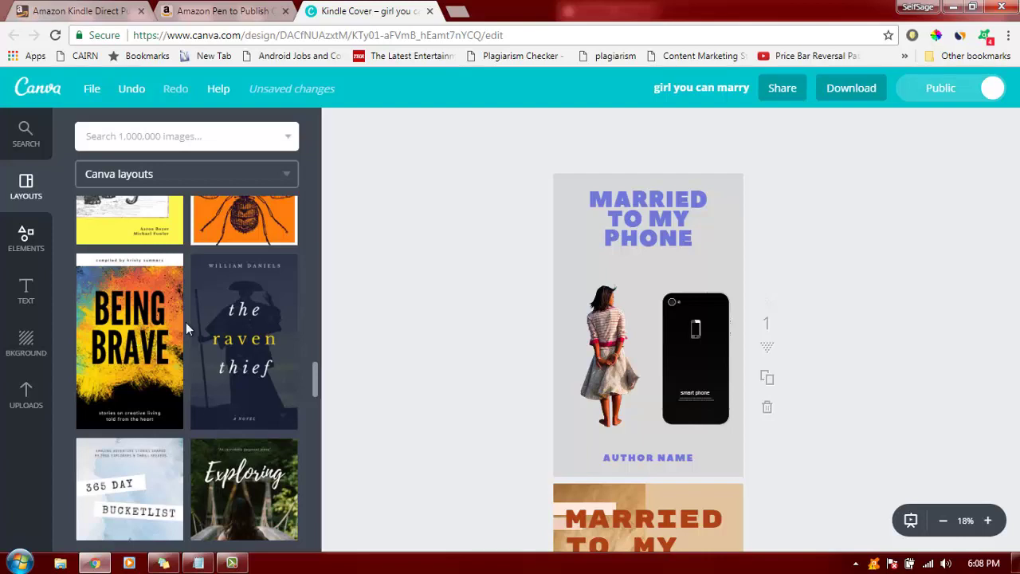
pyautogui.moveTo(151, 402)
pyautogui.moveTo(314, 371); pyautogui.dragTo(303, 520)
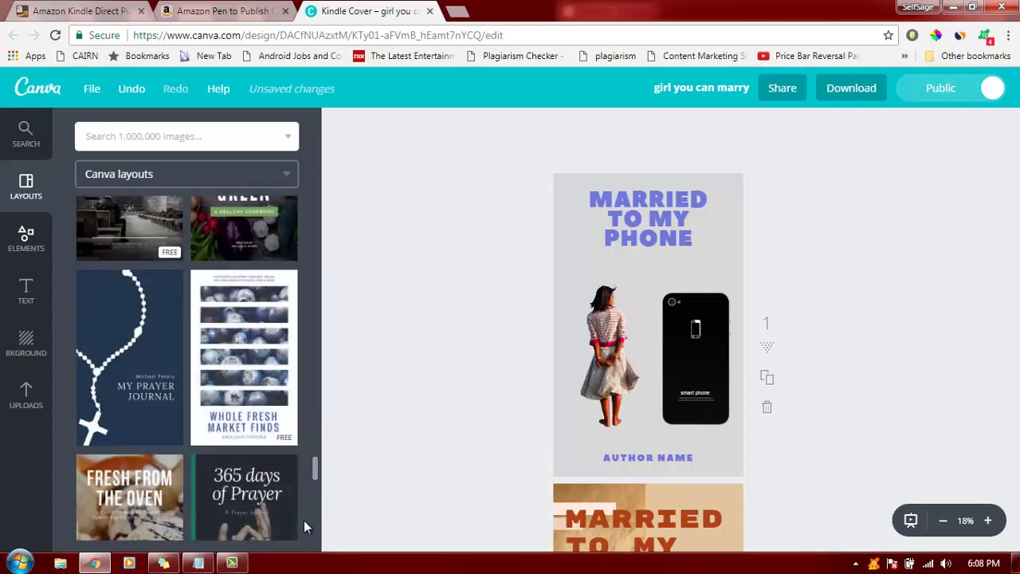
pyautogui.moveTo(313, 460); pyautogui.dragTo(315, 484)
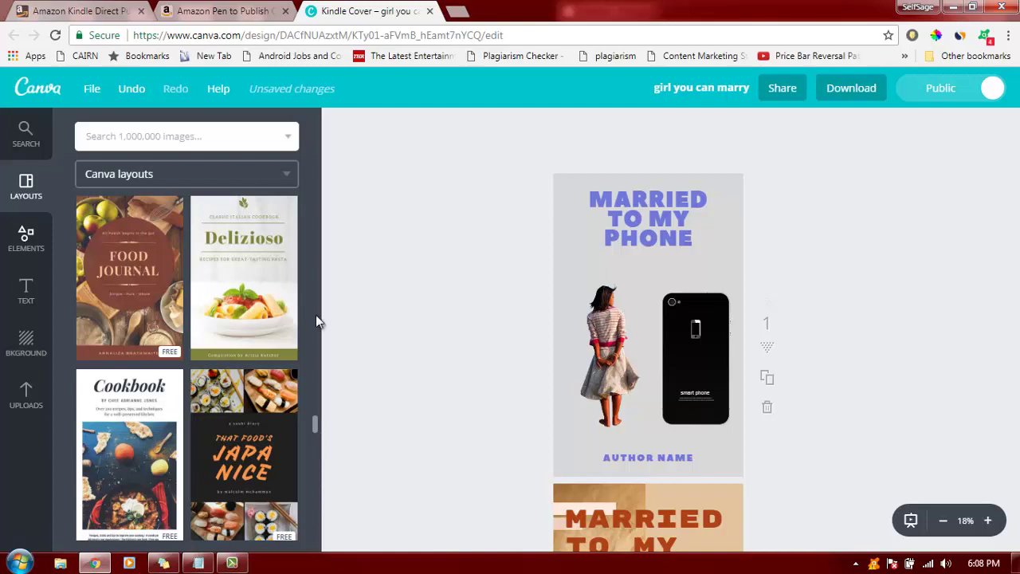
# Step: Widen the title's letter spacing and raise its line height to 1.28
pyautogui.click(681, 223)
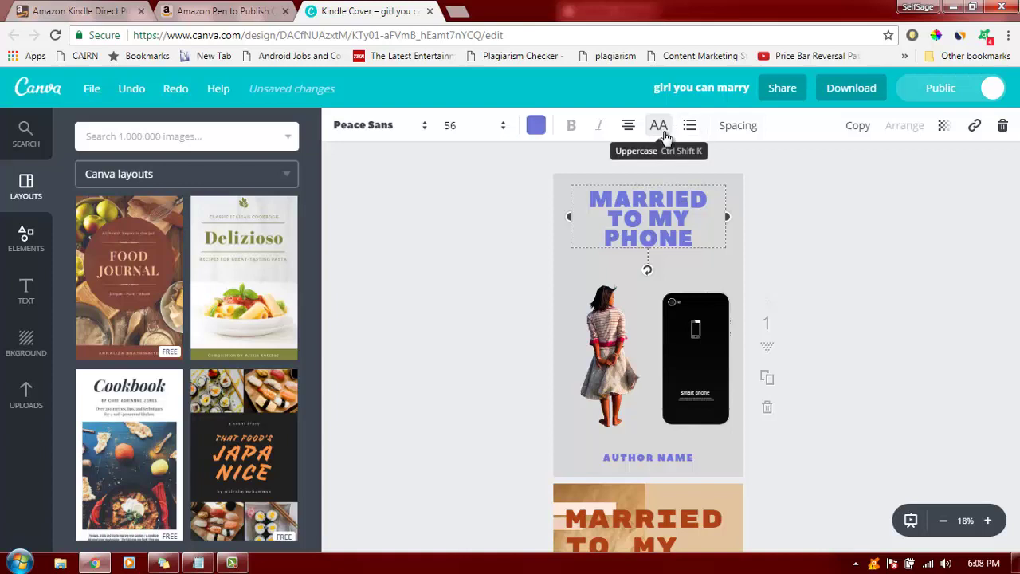
pyautogui.click(747, 125)
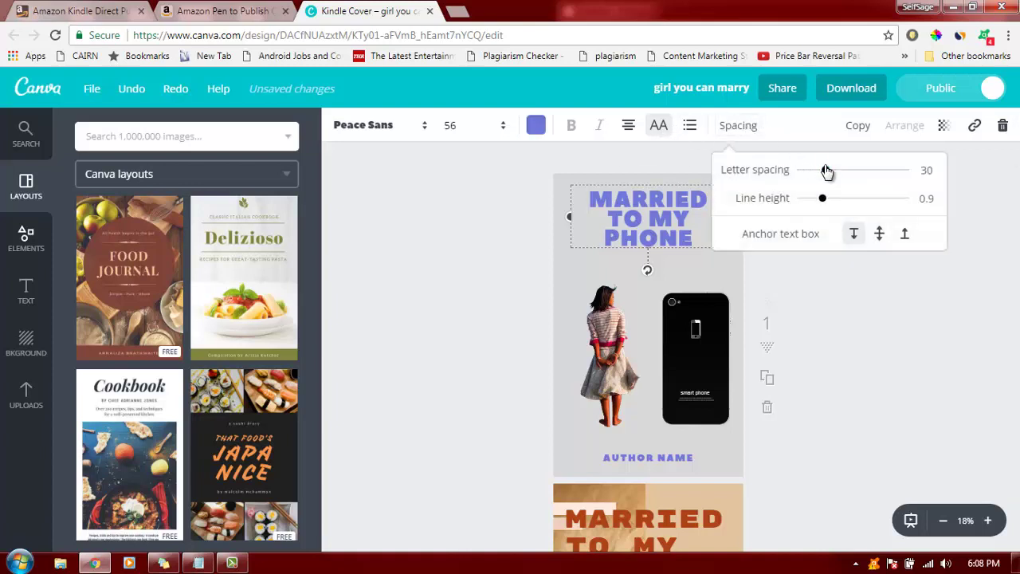
pyautogui.moveTo(826, 170)
pyautogui.mouseDown()
pyautogui.moveTo(856, 169)
pyautogui.moveTo(847, 170)
pyautogui.mouseUp()
pyautogui.moveTo(824, 206); pyautogui.dragTo(853, 206)
pyautogui.click(874, 314)
# Step: Make the MARRIED TO MY PHONE title text red
pyautogui.click(874, 314)
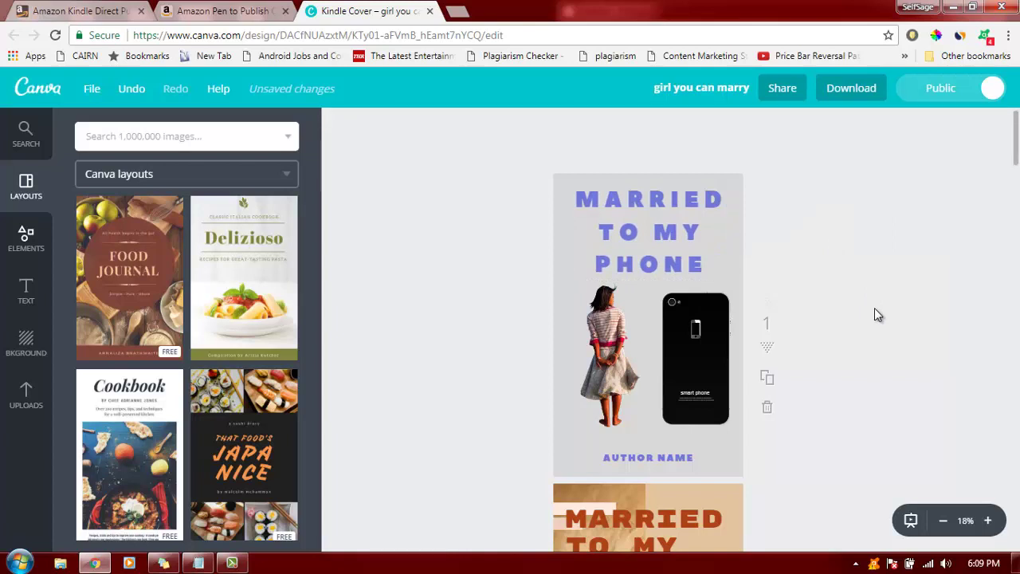
pyautogui.click(659, 211)
pyautogui.click(535, 127)
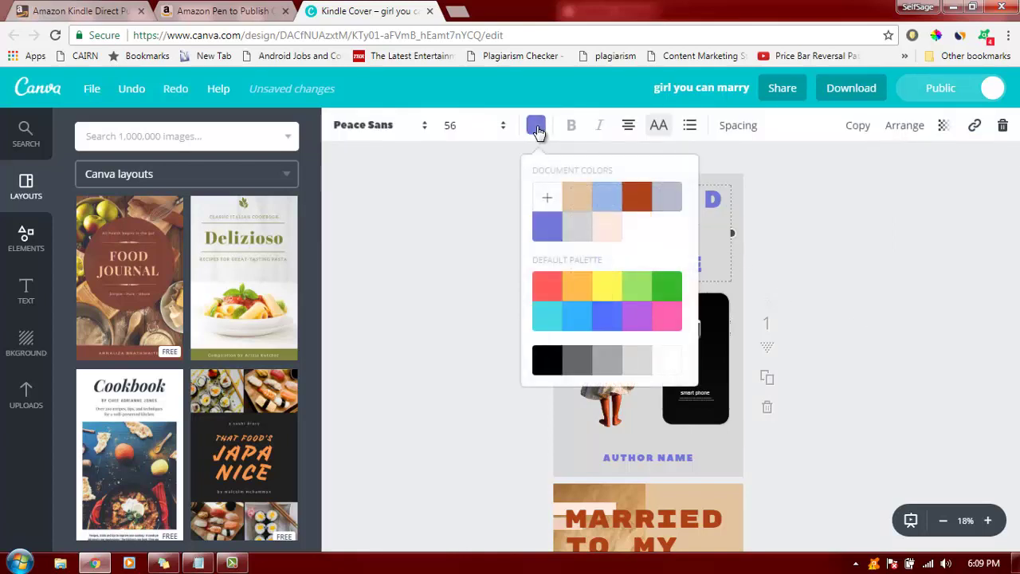
pyautogui.click(547, 295)
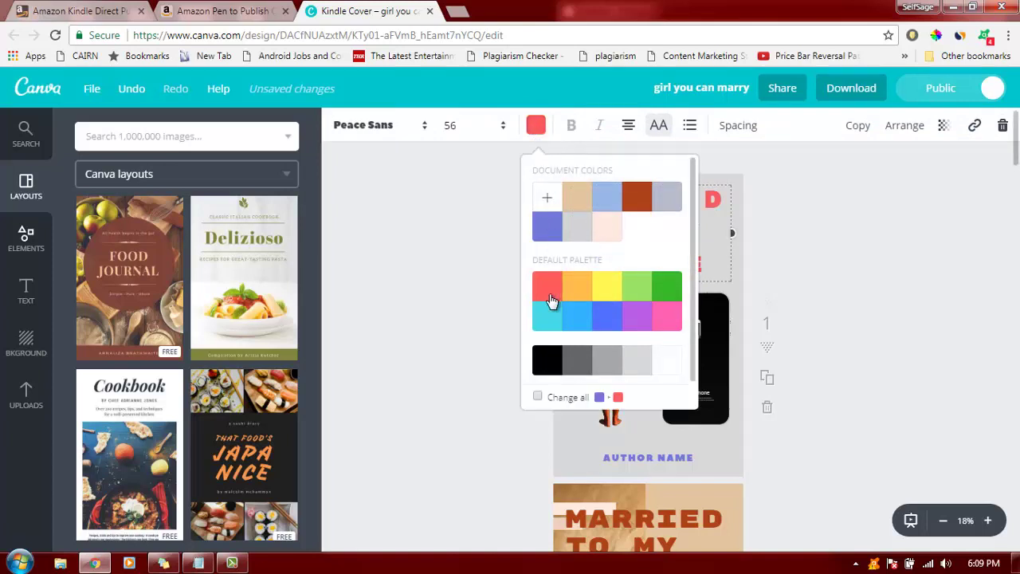
pyautogui.click(960, 206)
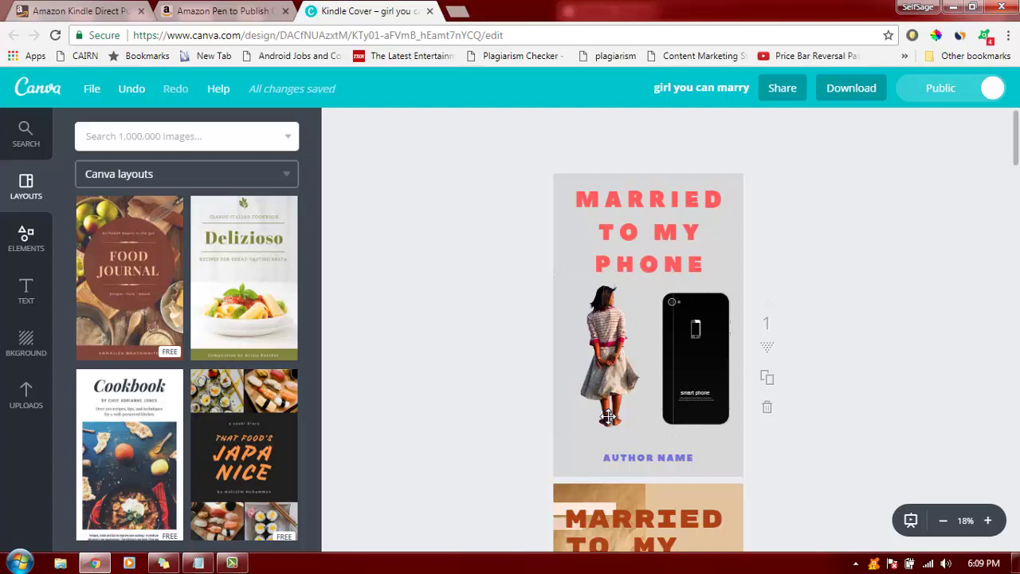
# Step: Make the AUTHOR NAME text red to match the title
pyautogui.click(631, 459)
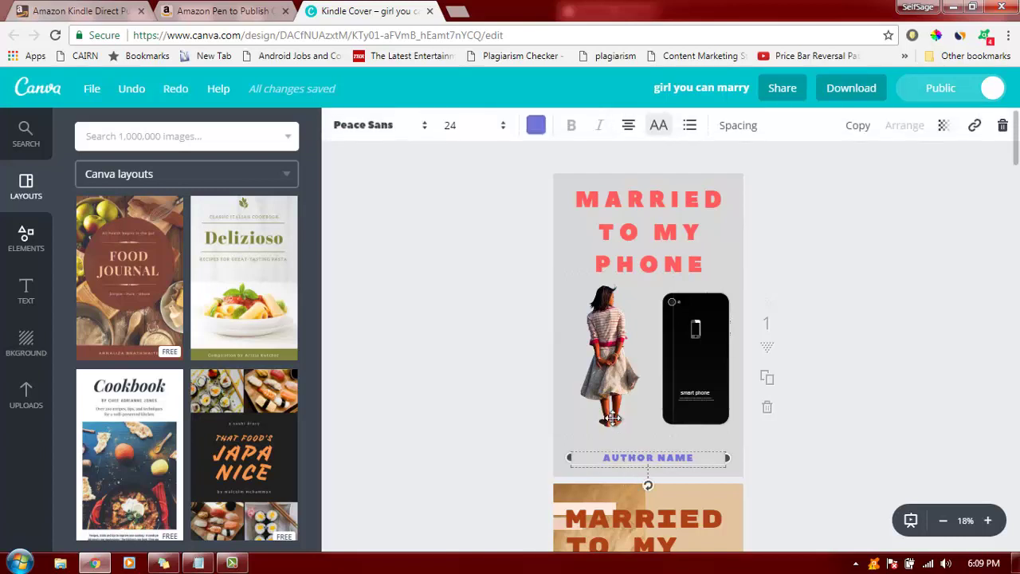
pyautogui.click(536, 126)
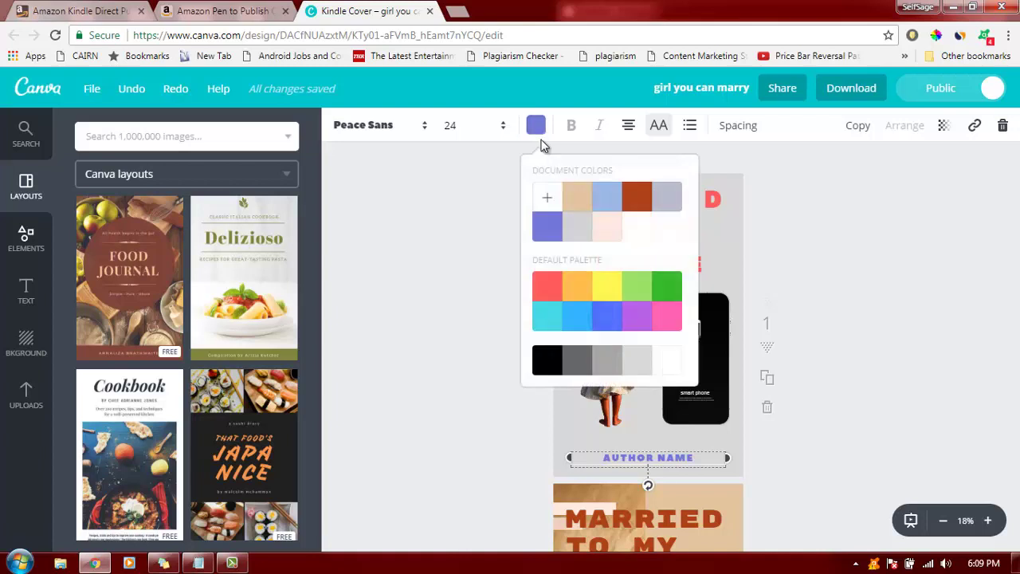
pyautogui.click(547, 287)
pyautogui.click(861, 262)
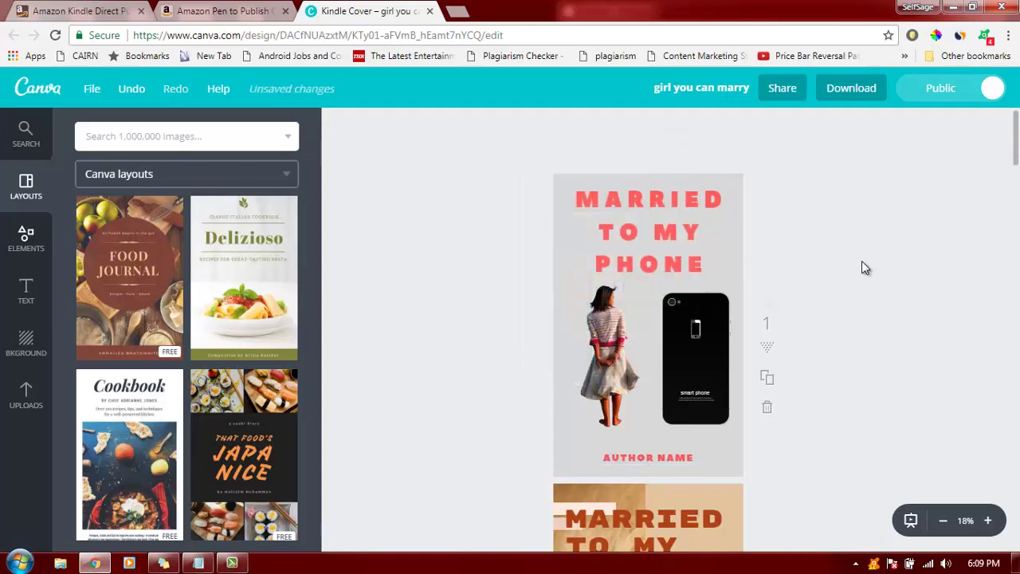
# Step: Dismiss the publishing error and choose JPG as the download file type
pyautogui.click(912, 90)
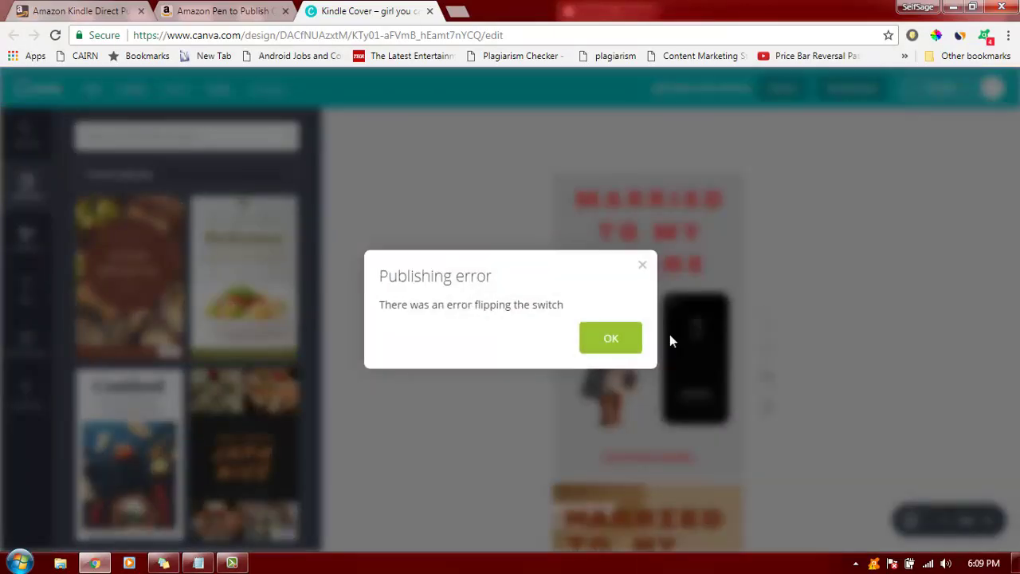
pyautogui.click(622, 343)
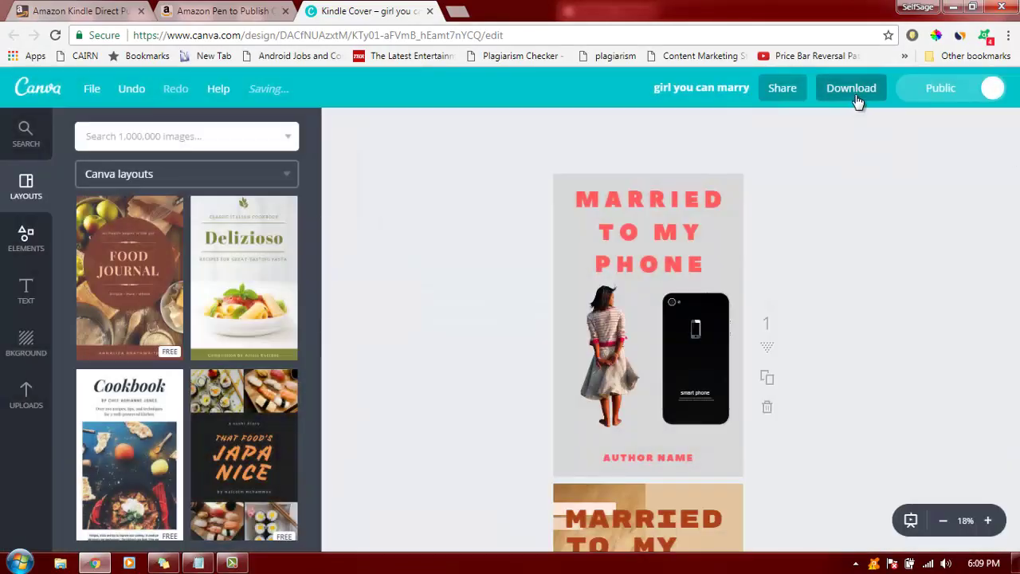
pyautogui.click(853, 91)
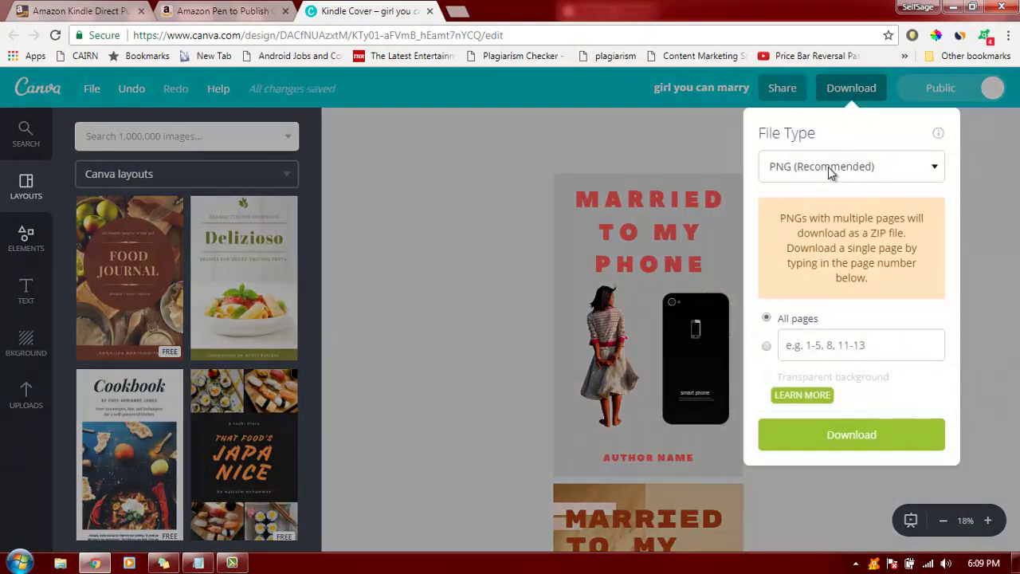
pyautogui.click(813, 170)
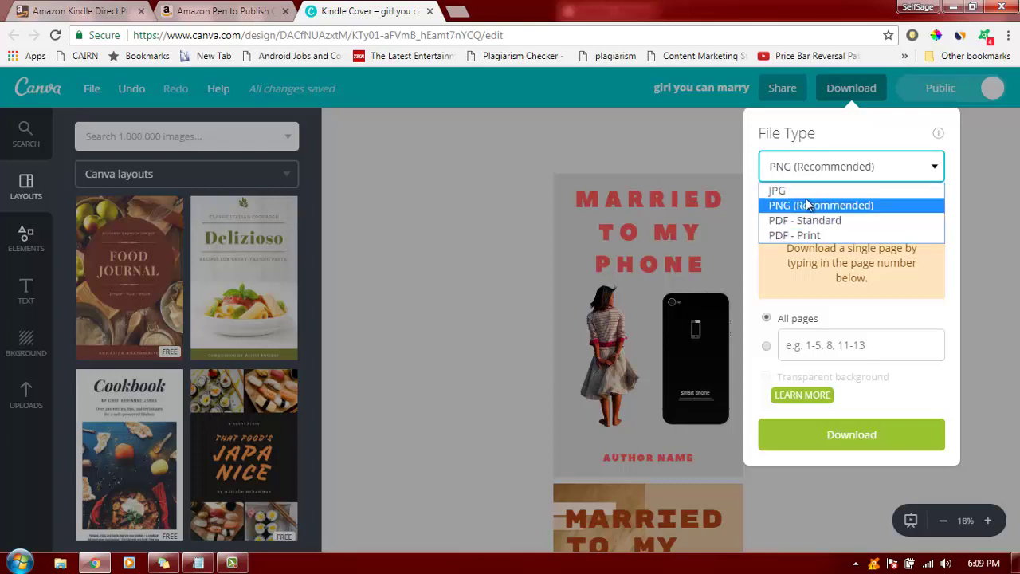
pyautogui.click(786, 193)
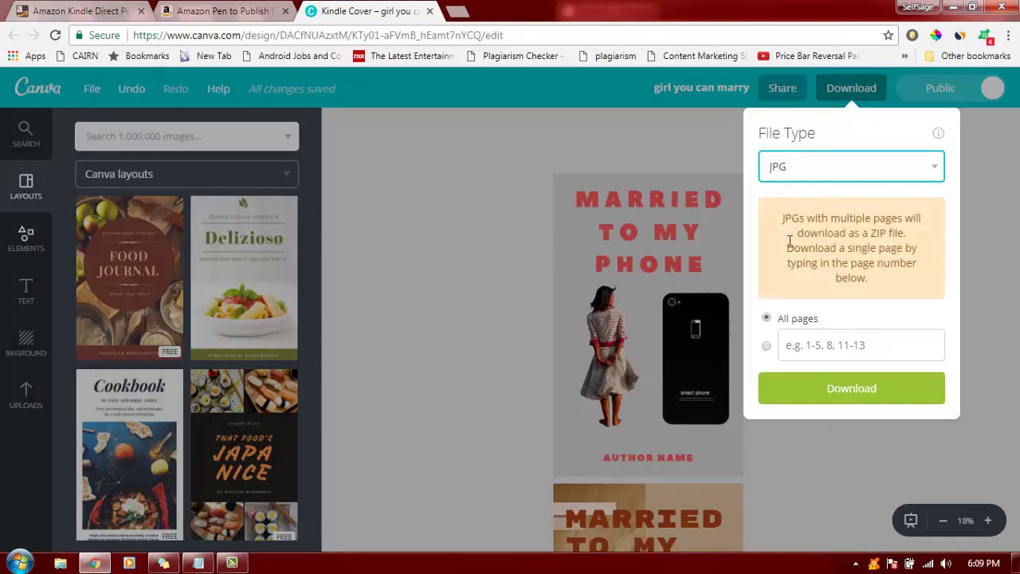
# Step: Download only page 1 as a JPG and close the confirmation message
pyautogui.click(798, 348)
pyautogui.click(766, 347)
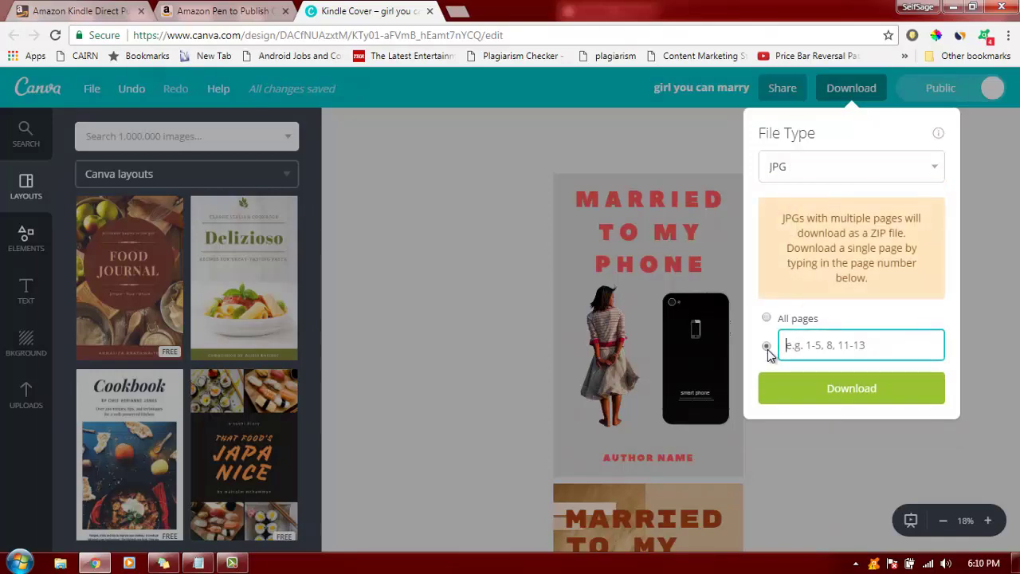
pyautogui.write('1')
pyautogui.click(784, 388)
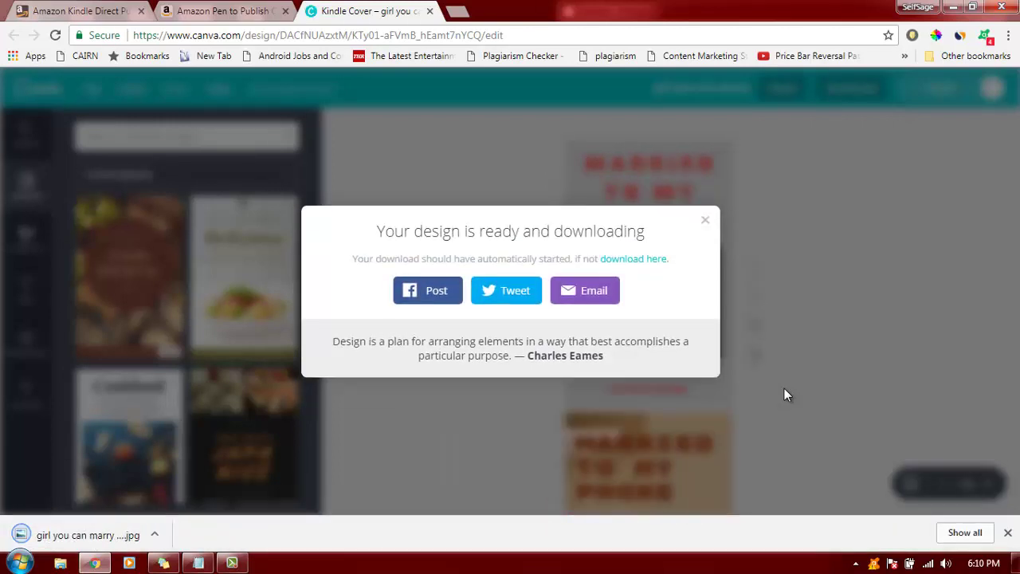
pyautogui.click(707, 226)
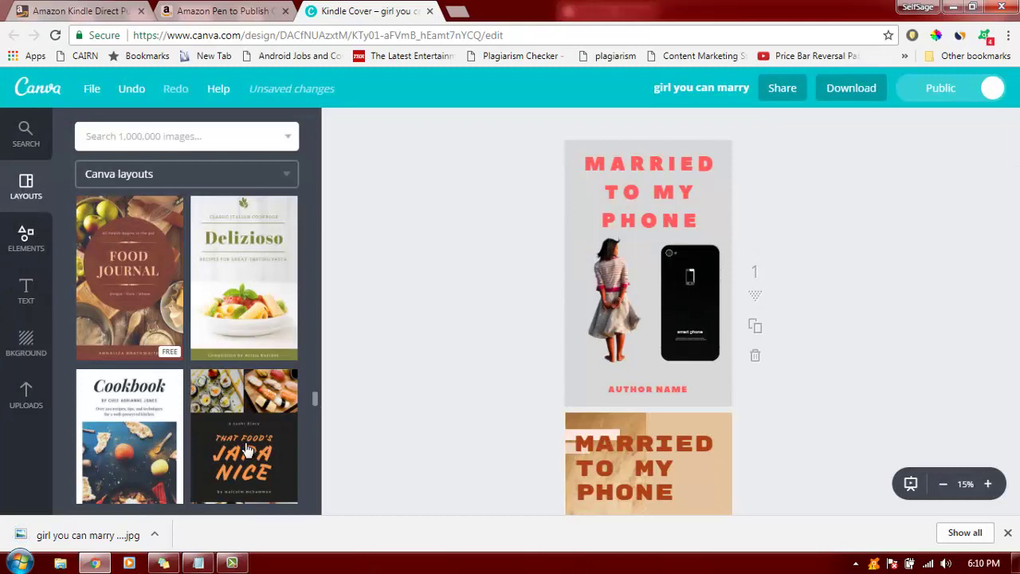
pyautogui.click(131, 548)
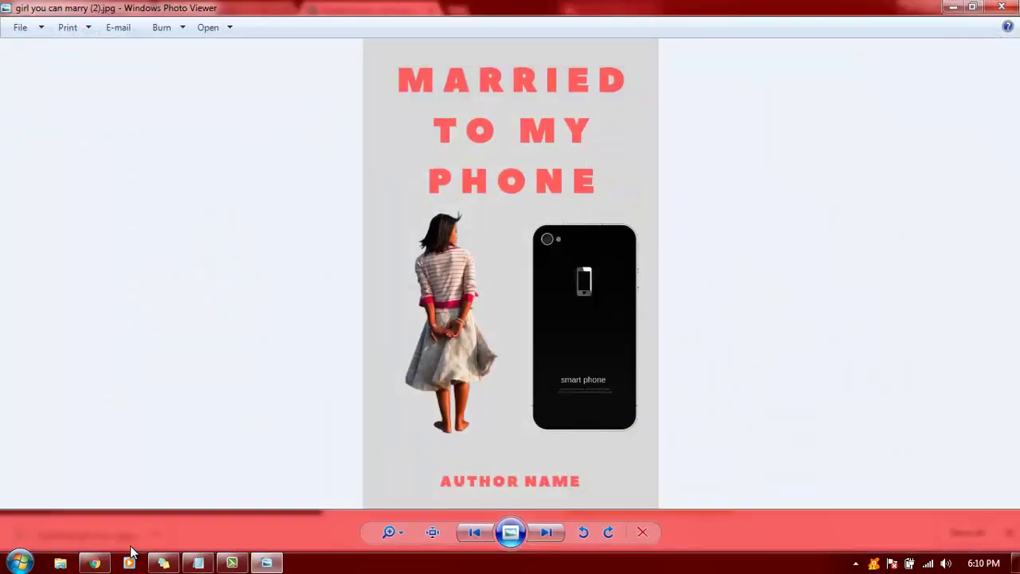